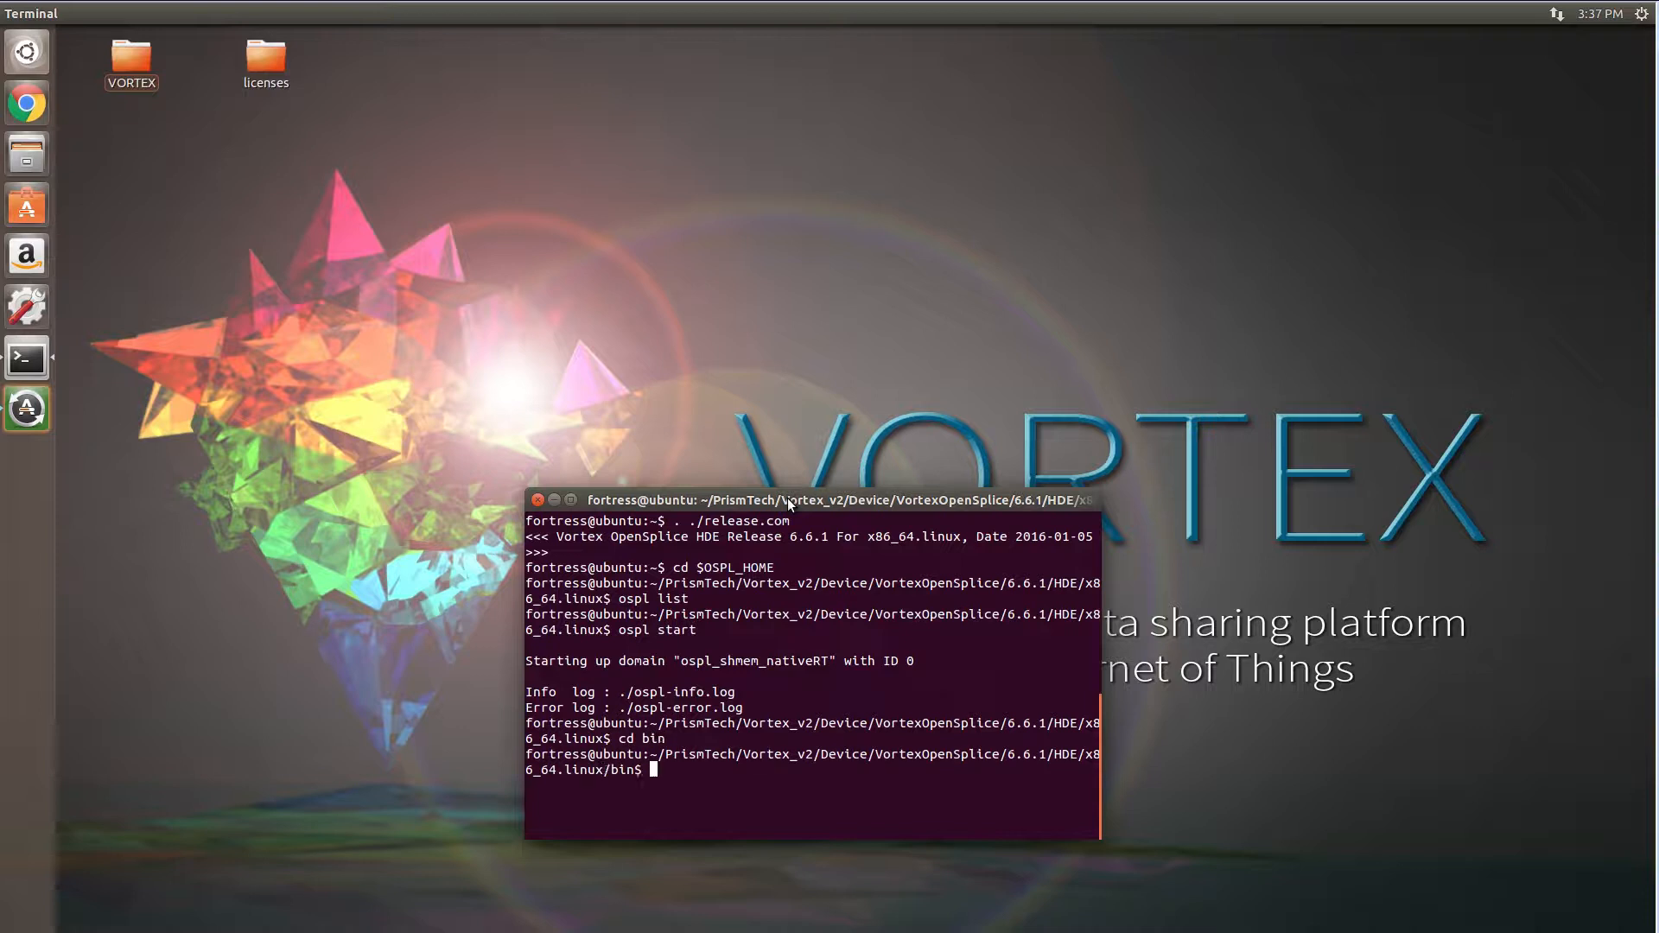
List the contents of the bin directory and the files in it matching ospltun*
key("Return")
type("ls ")
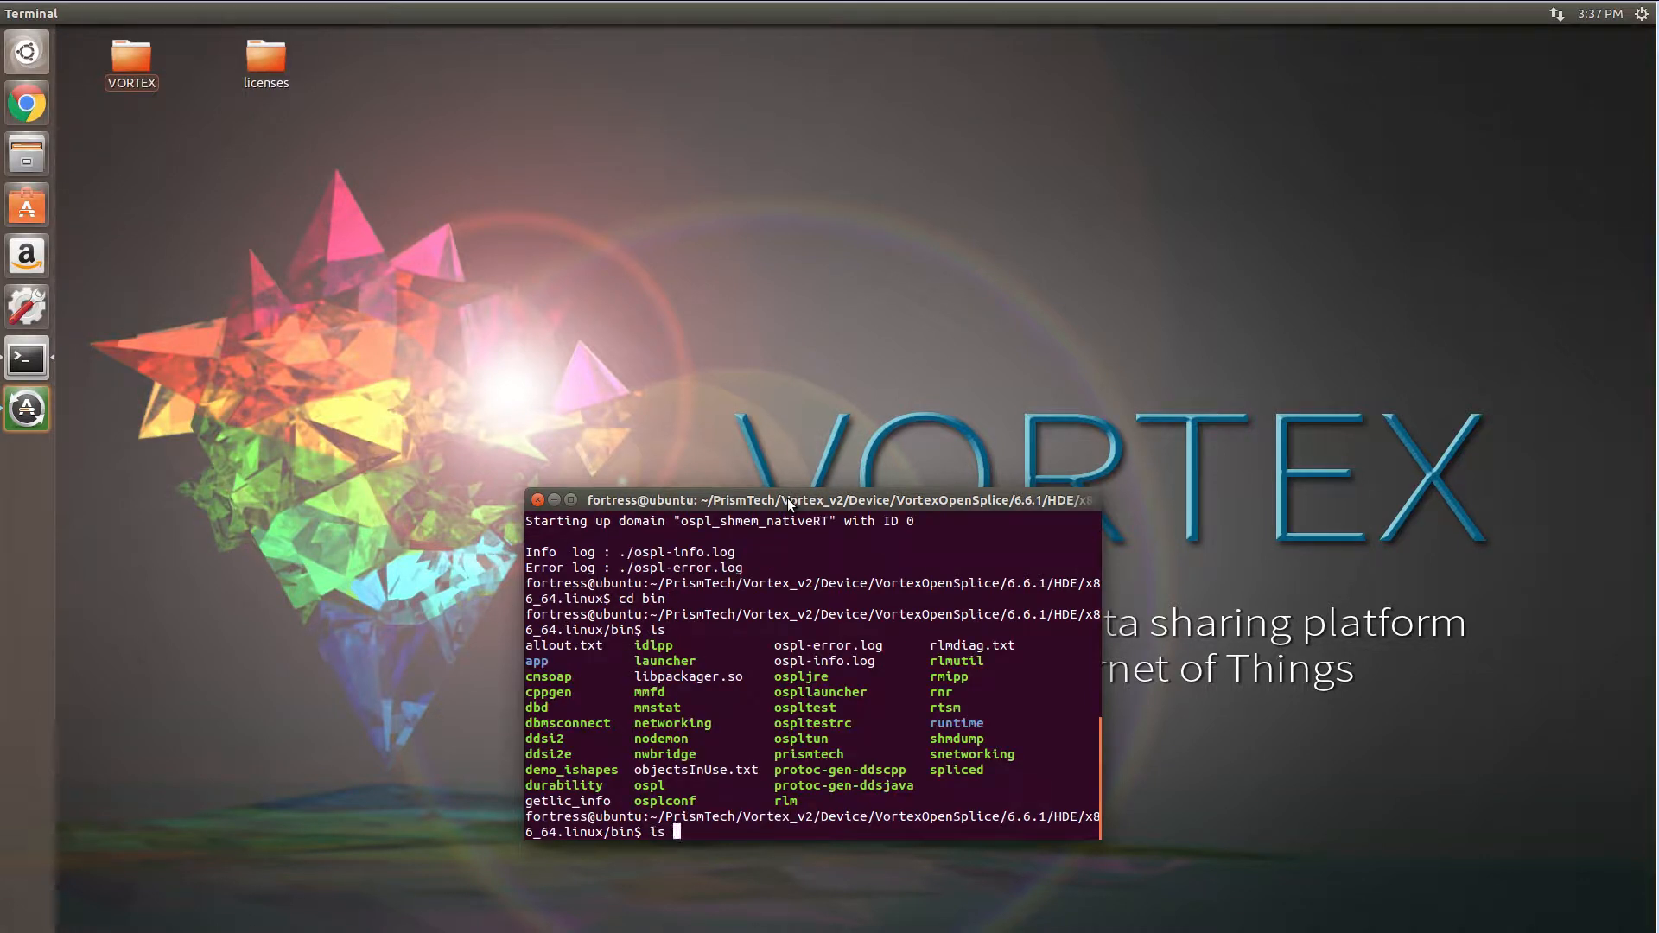
type("ospltun*")
key("Return")
Check which OpenSplice domains are running with ospl list and launch the tuner with ospltun
type("ospl list")
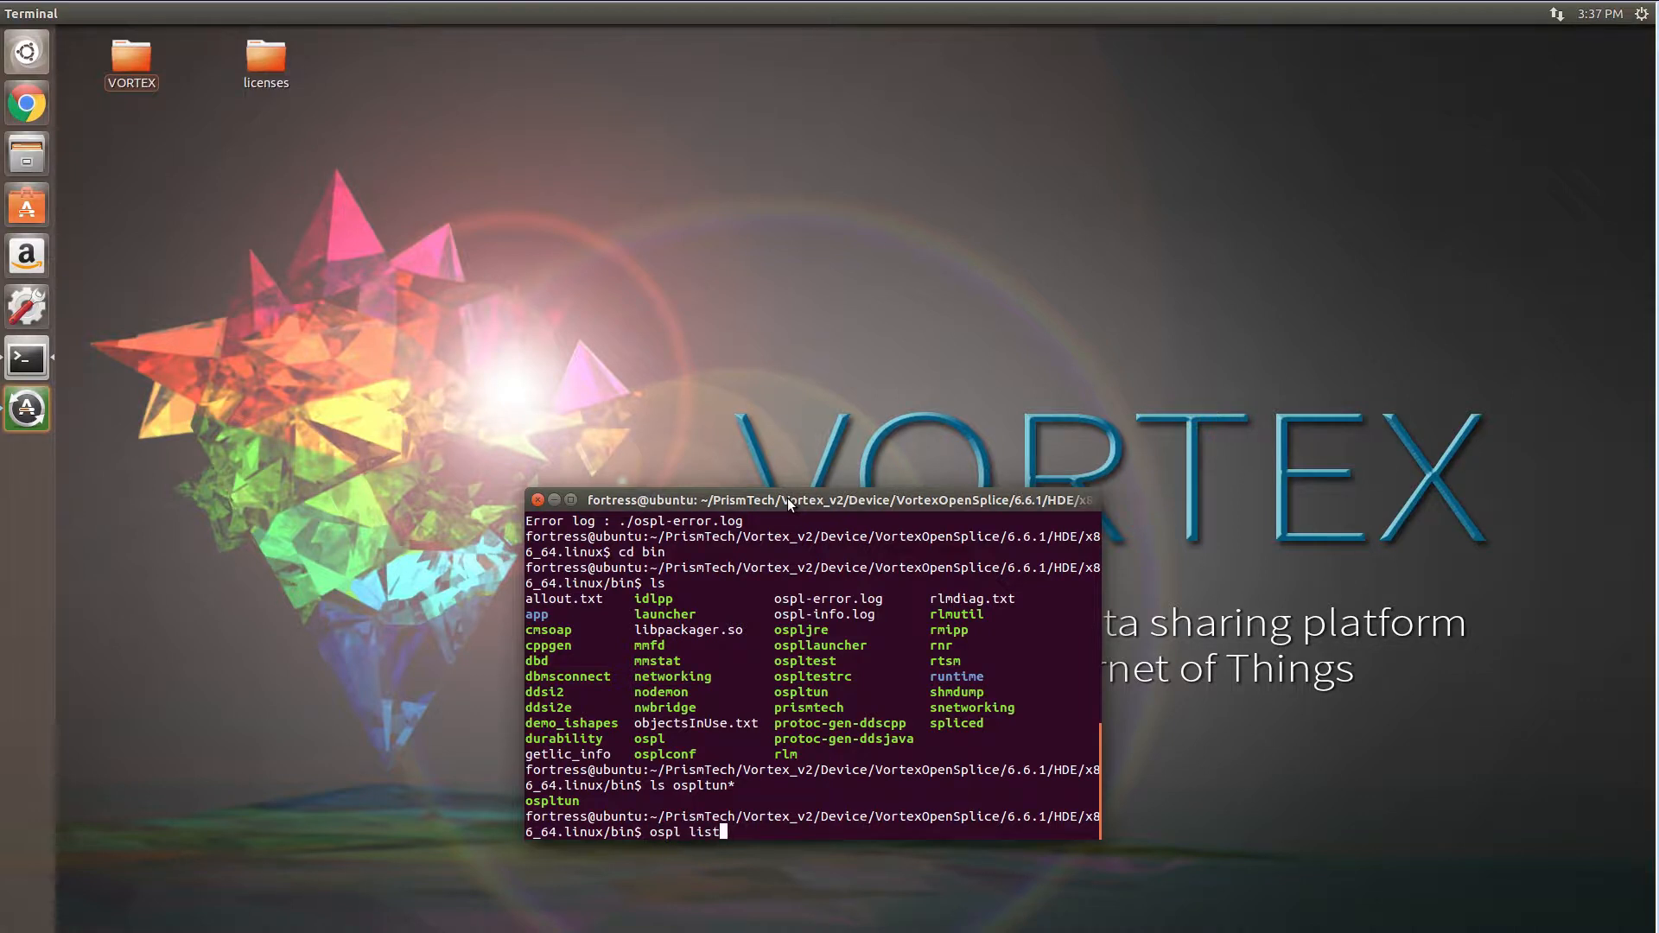
key("Return")
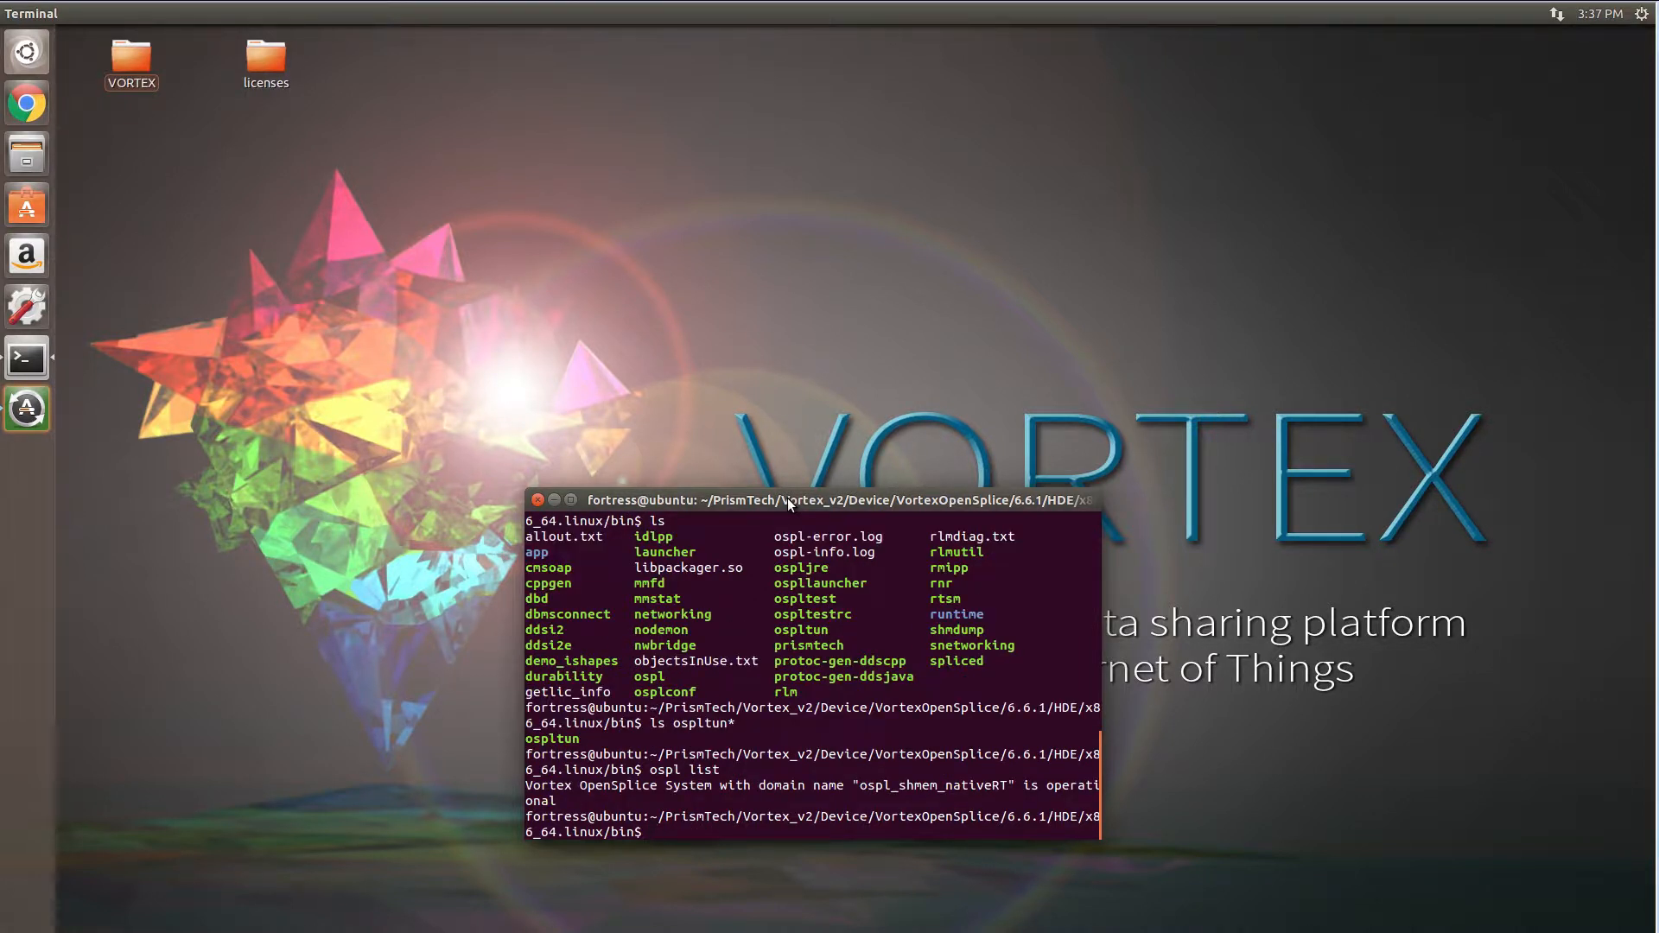
type("ospltun")
key("Return")
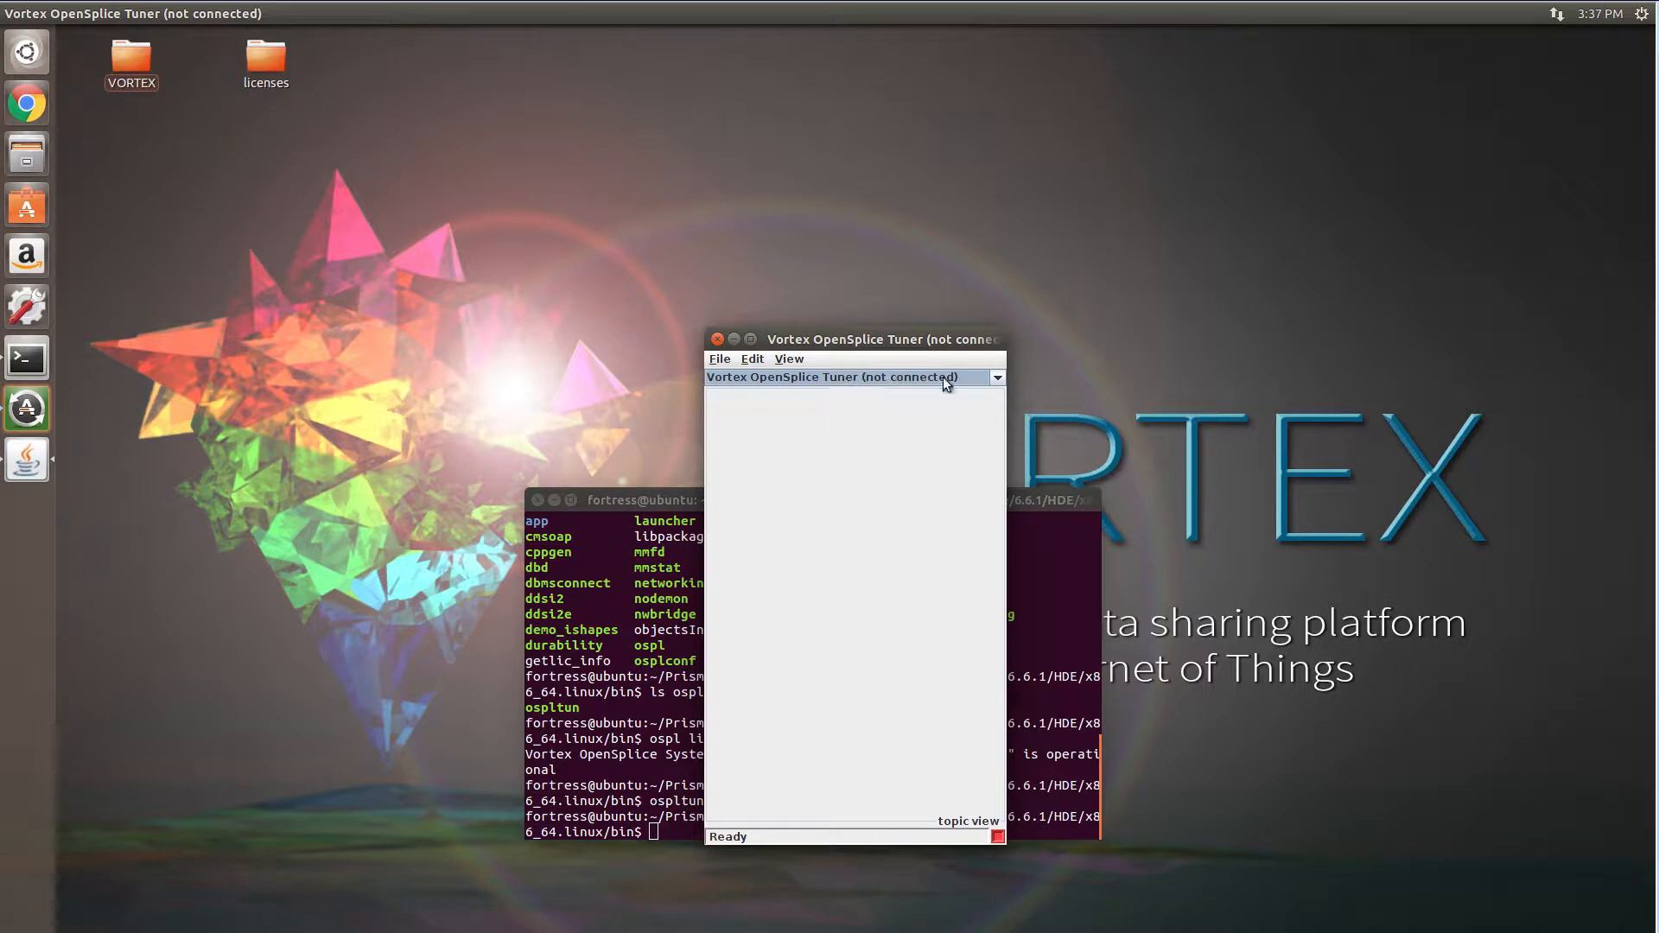
Connect the tuner to the prefilled domain URI ending in etc/config/ospl.xml and move its window clear of the terminal
left_click(998, 377)
left_click(719, 359)
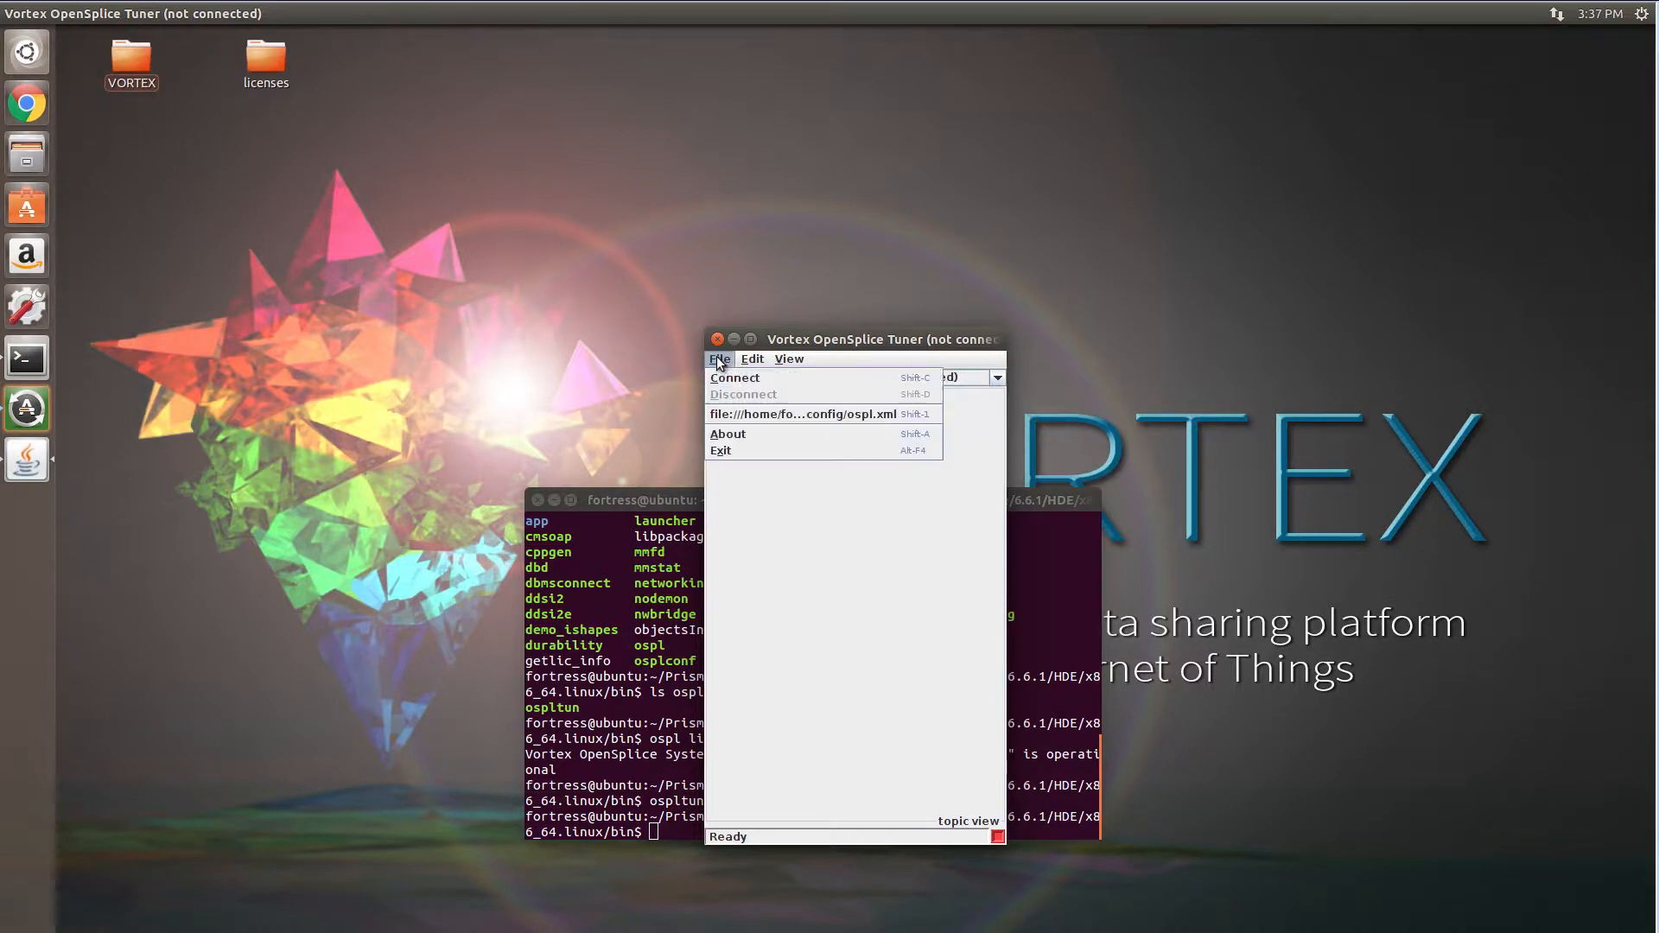
left_click(730, 379)
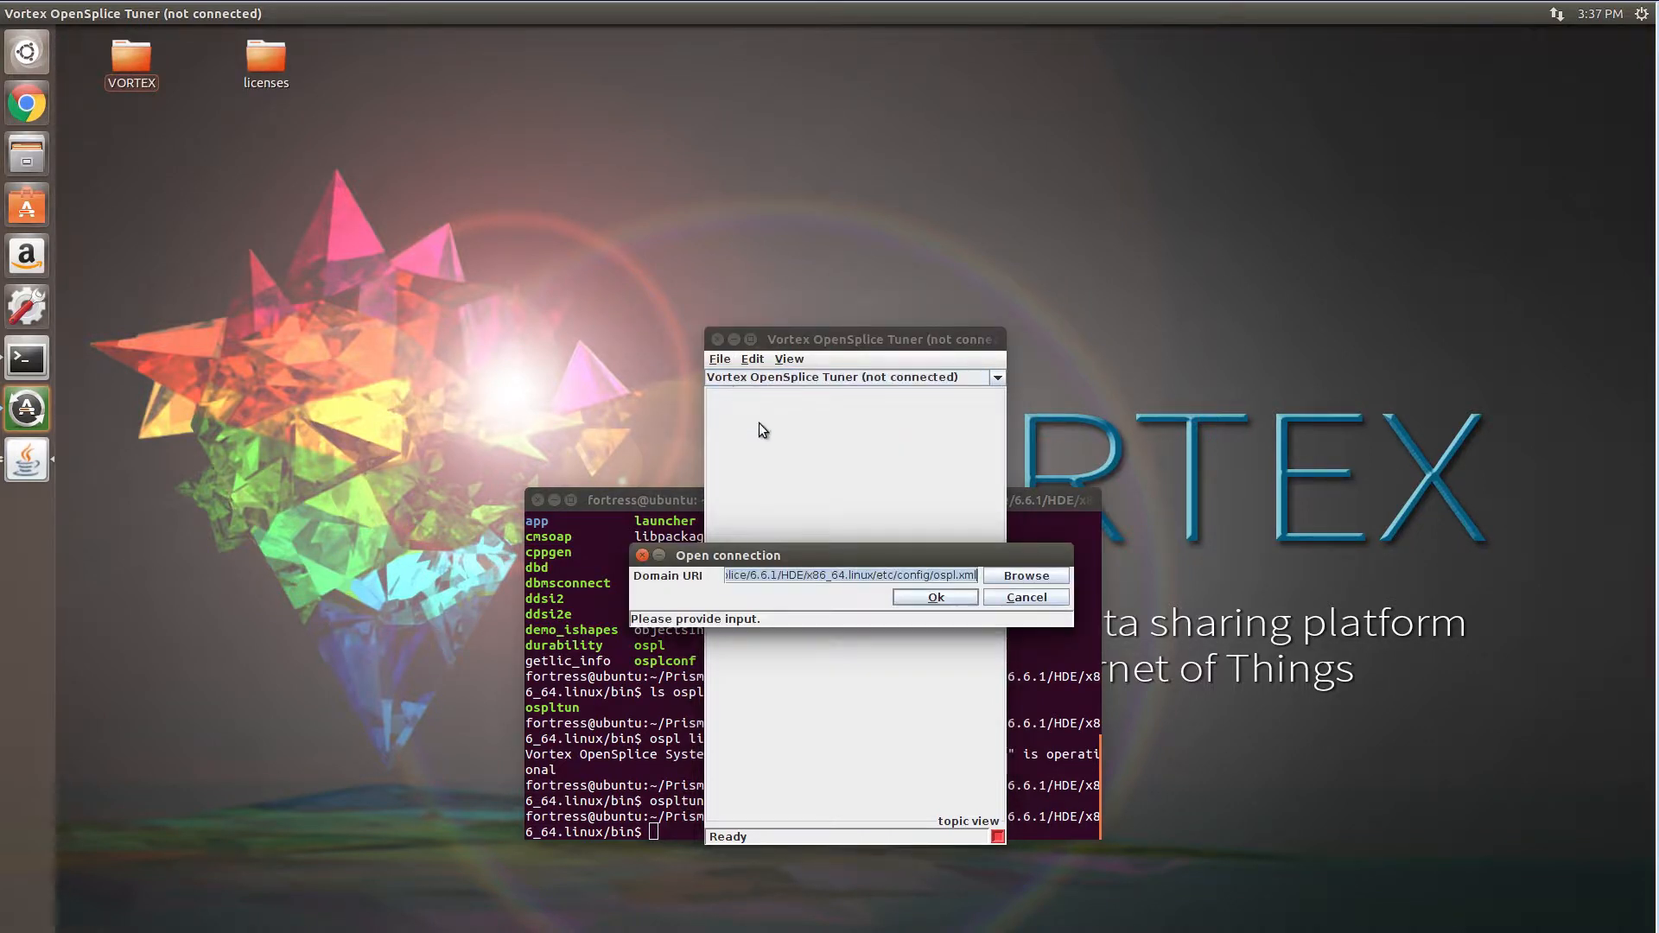
left_click(919, 594)
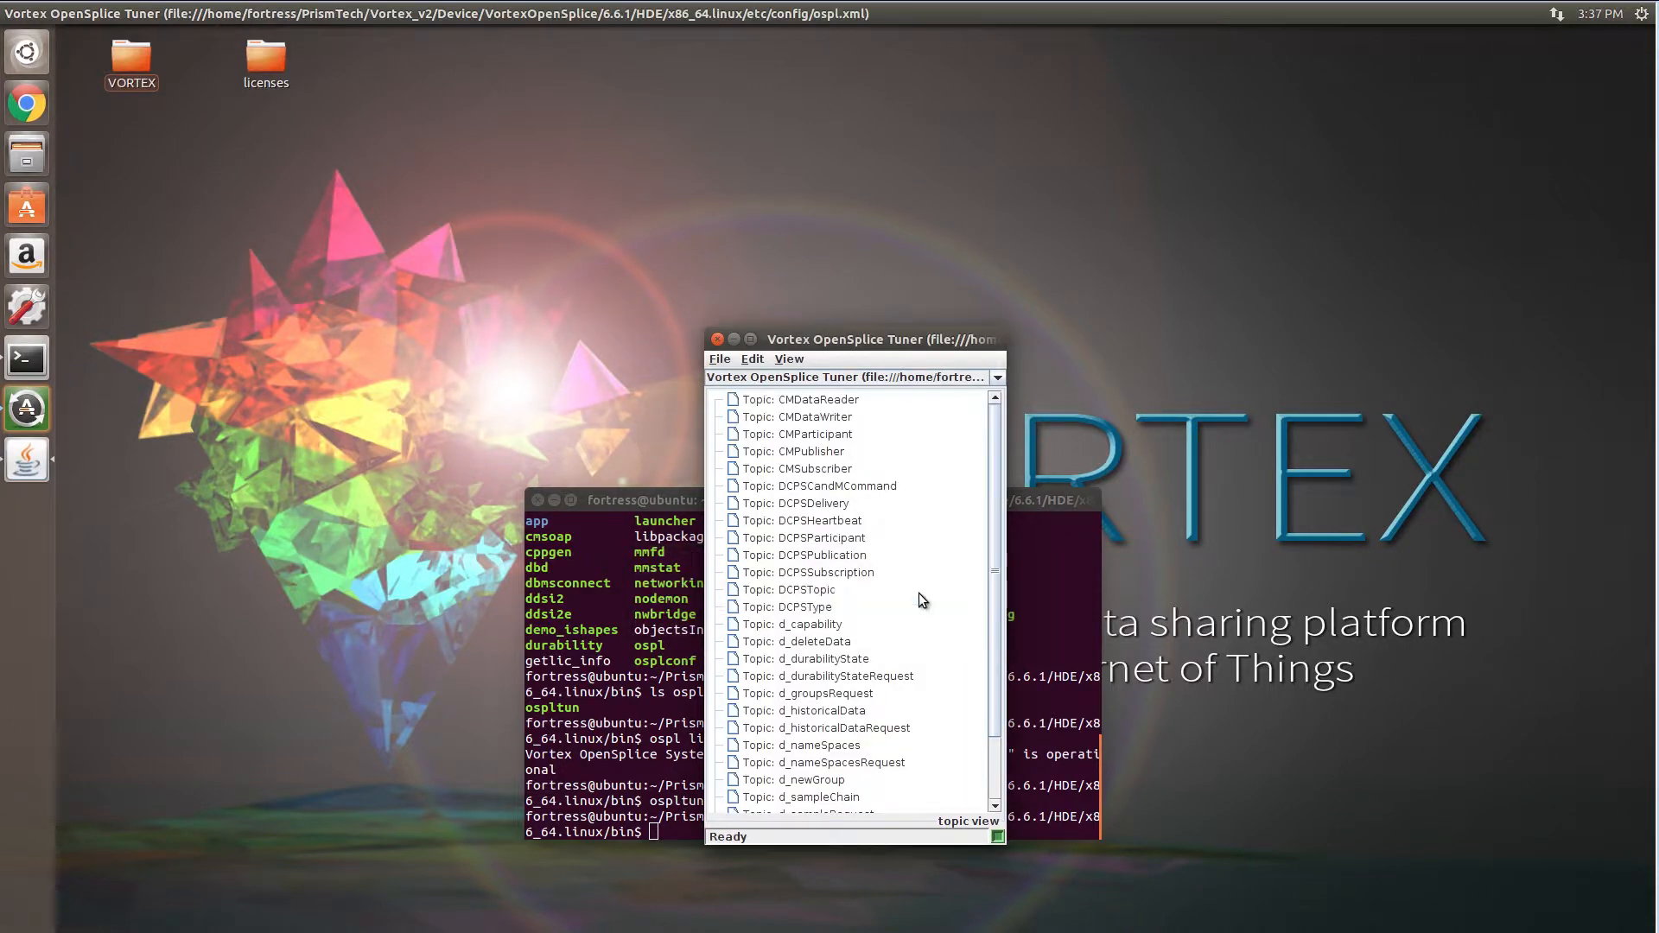
left_click_drag(874, 339, 353, 323)
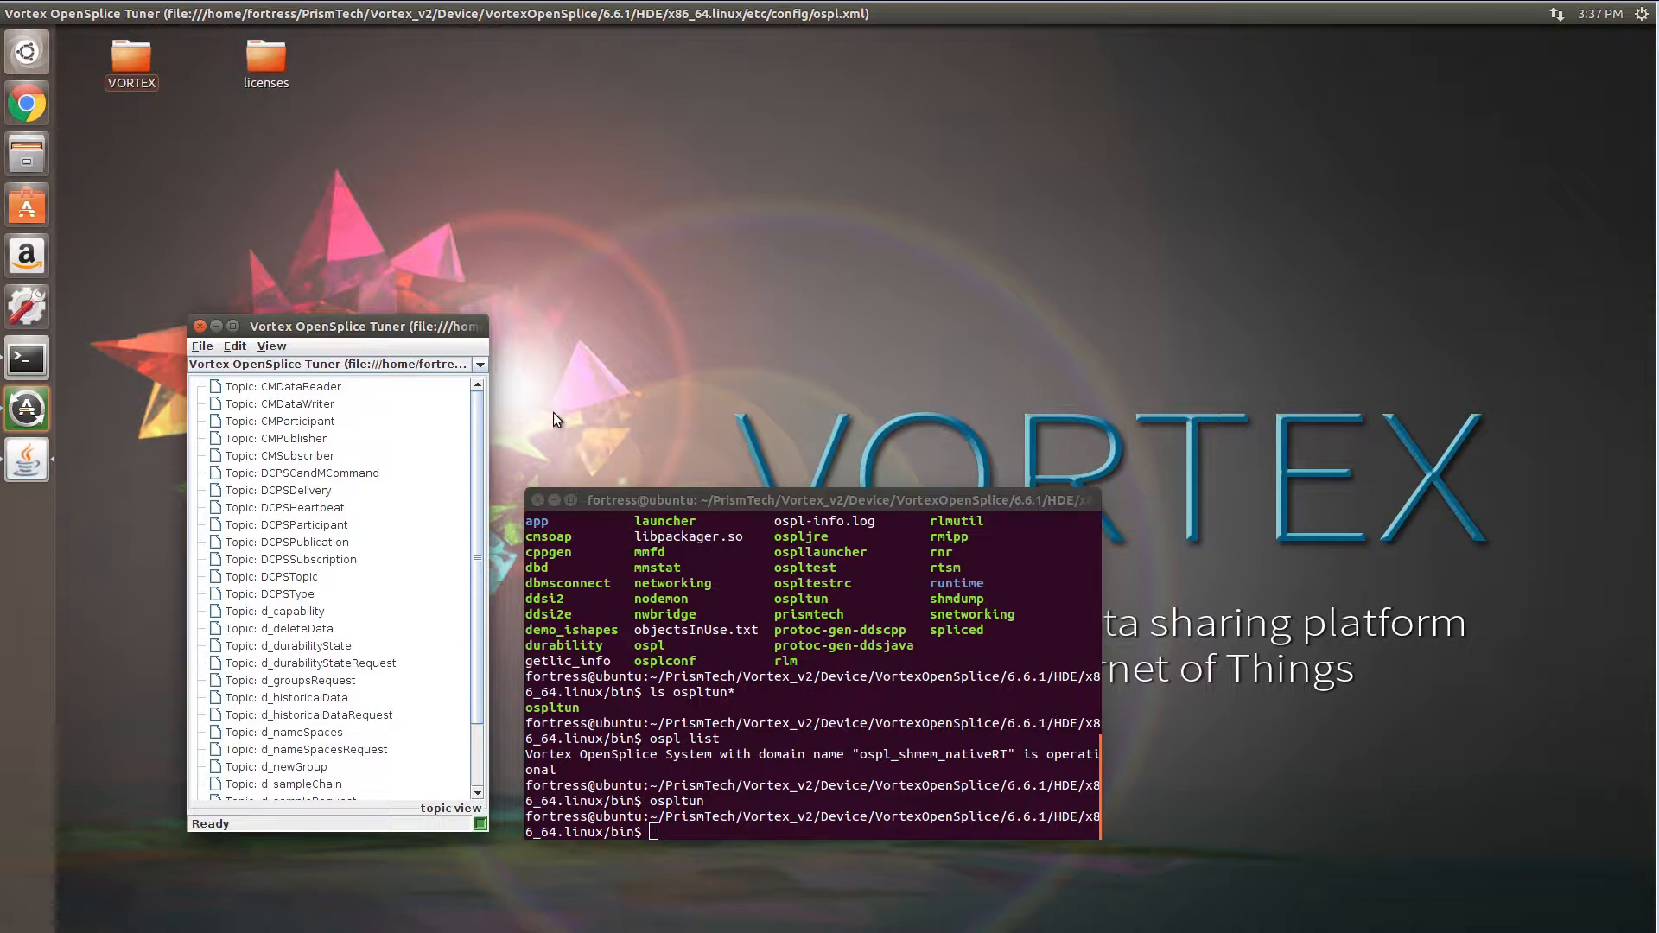
Open a second terminal above the existing one and source the OpenSplice environment with ". ./release.com"
mouse_move(476, 434)
left_mouse_down()
mouse_move(475, 501)
mouse_move(490, 422)
left_mouse_up()
left_click(29, 365)
right_click(30, 365)
left_click(84, 353)
left_click_drag(774, 48, 924, 104)
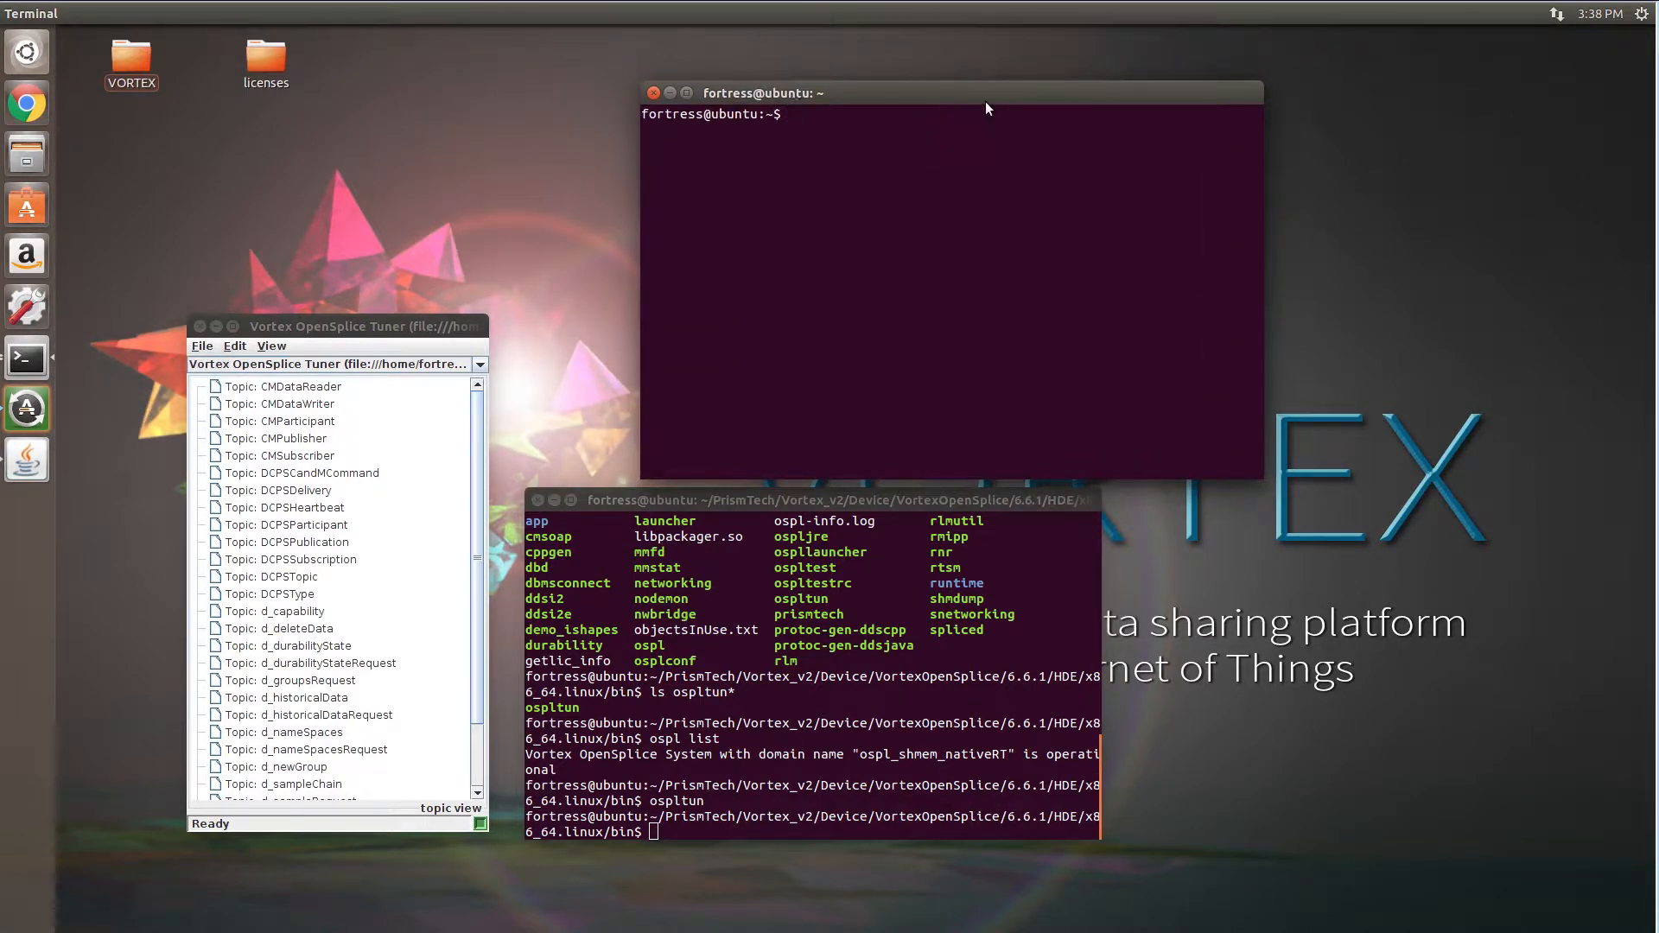
type(". ./release.com")
key("Return")
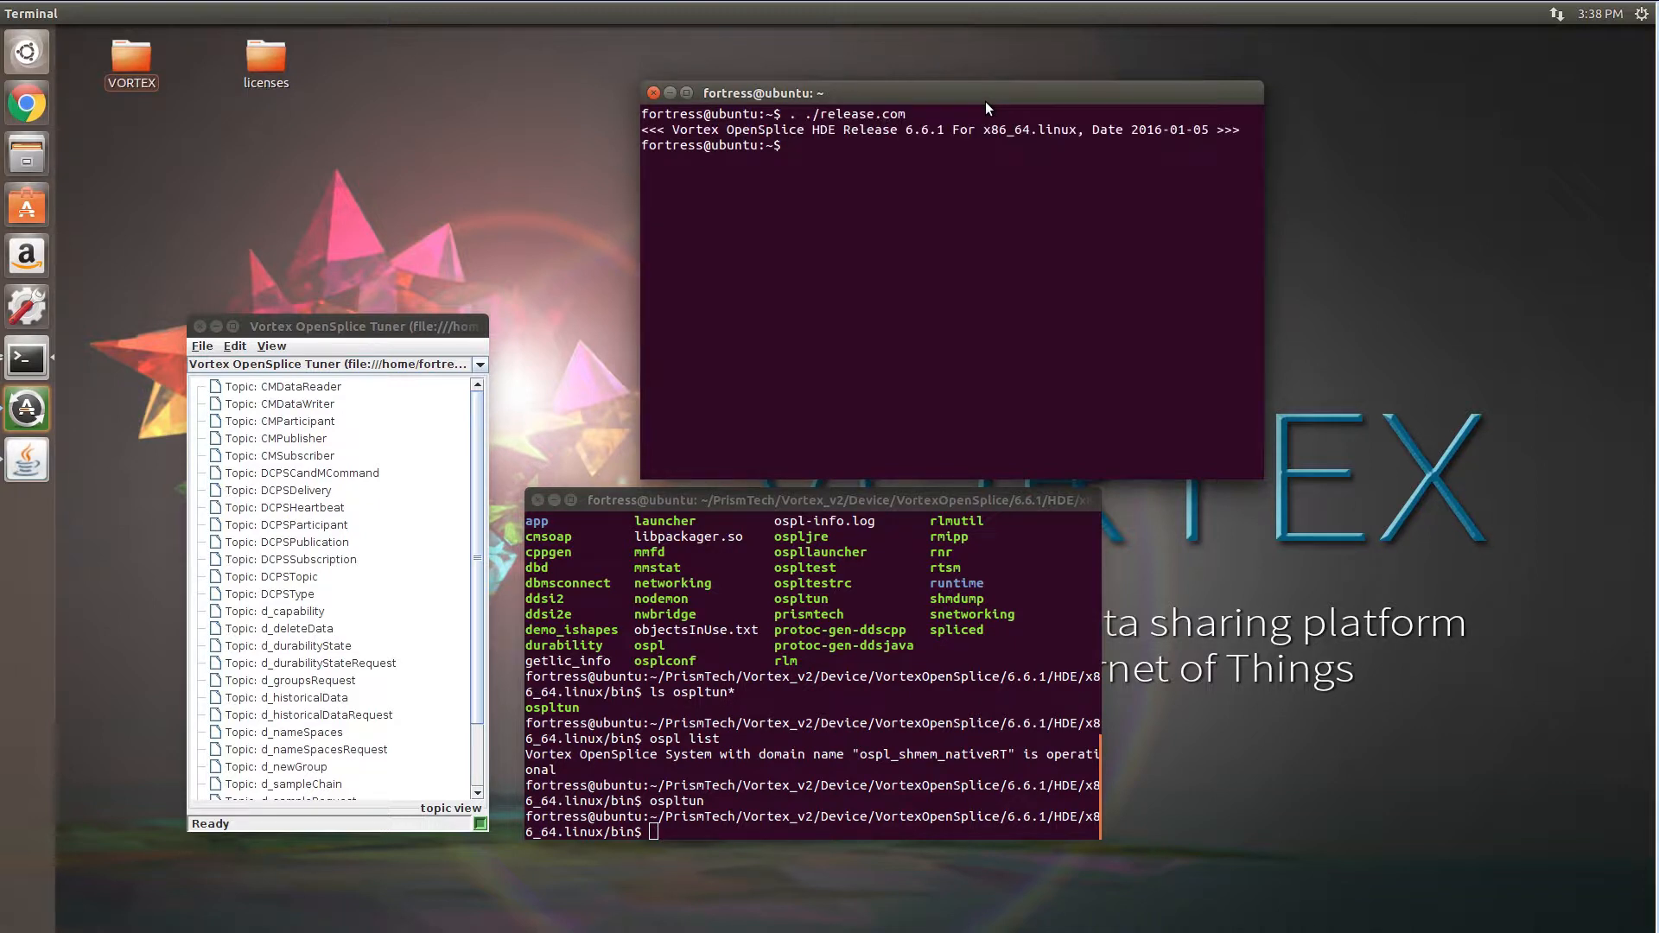
Display the entity info of the DCPSCandMCommand topic and move its window over the second terminal
left_click(281, 475)
right_click(281, 478)
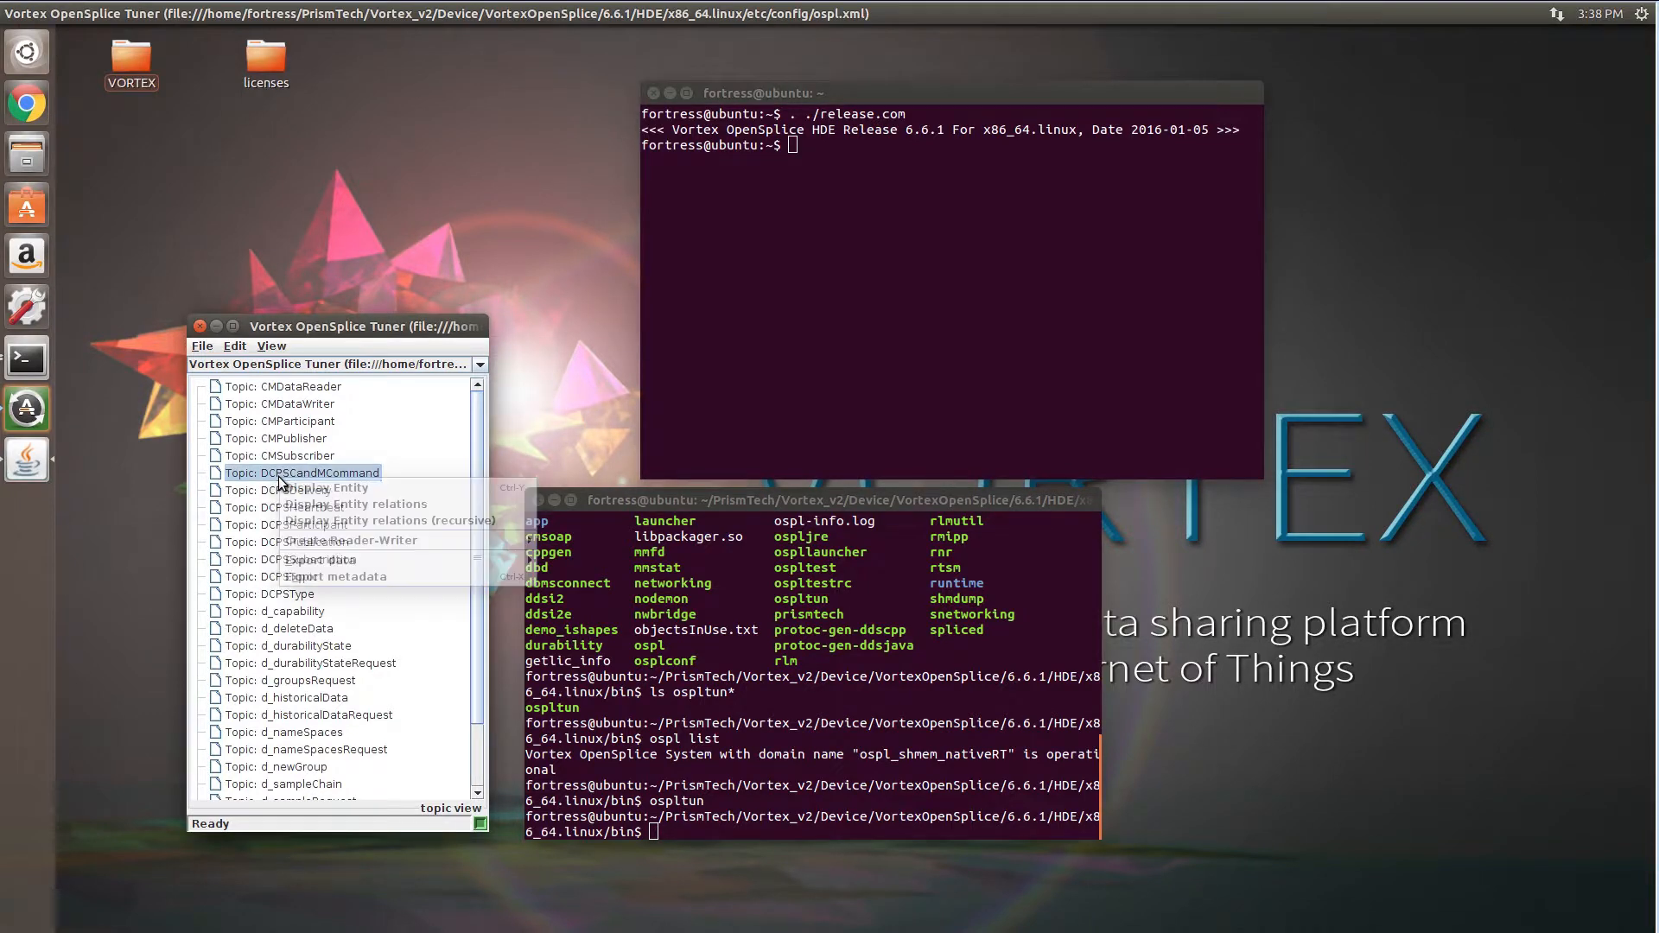
left_click(298, 485)
left_click_drag(386, 407, 977, 177)
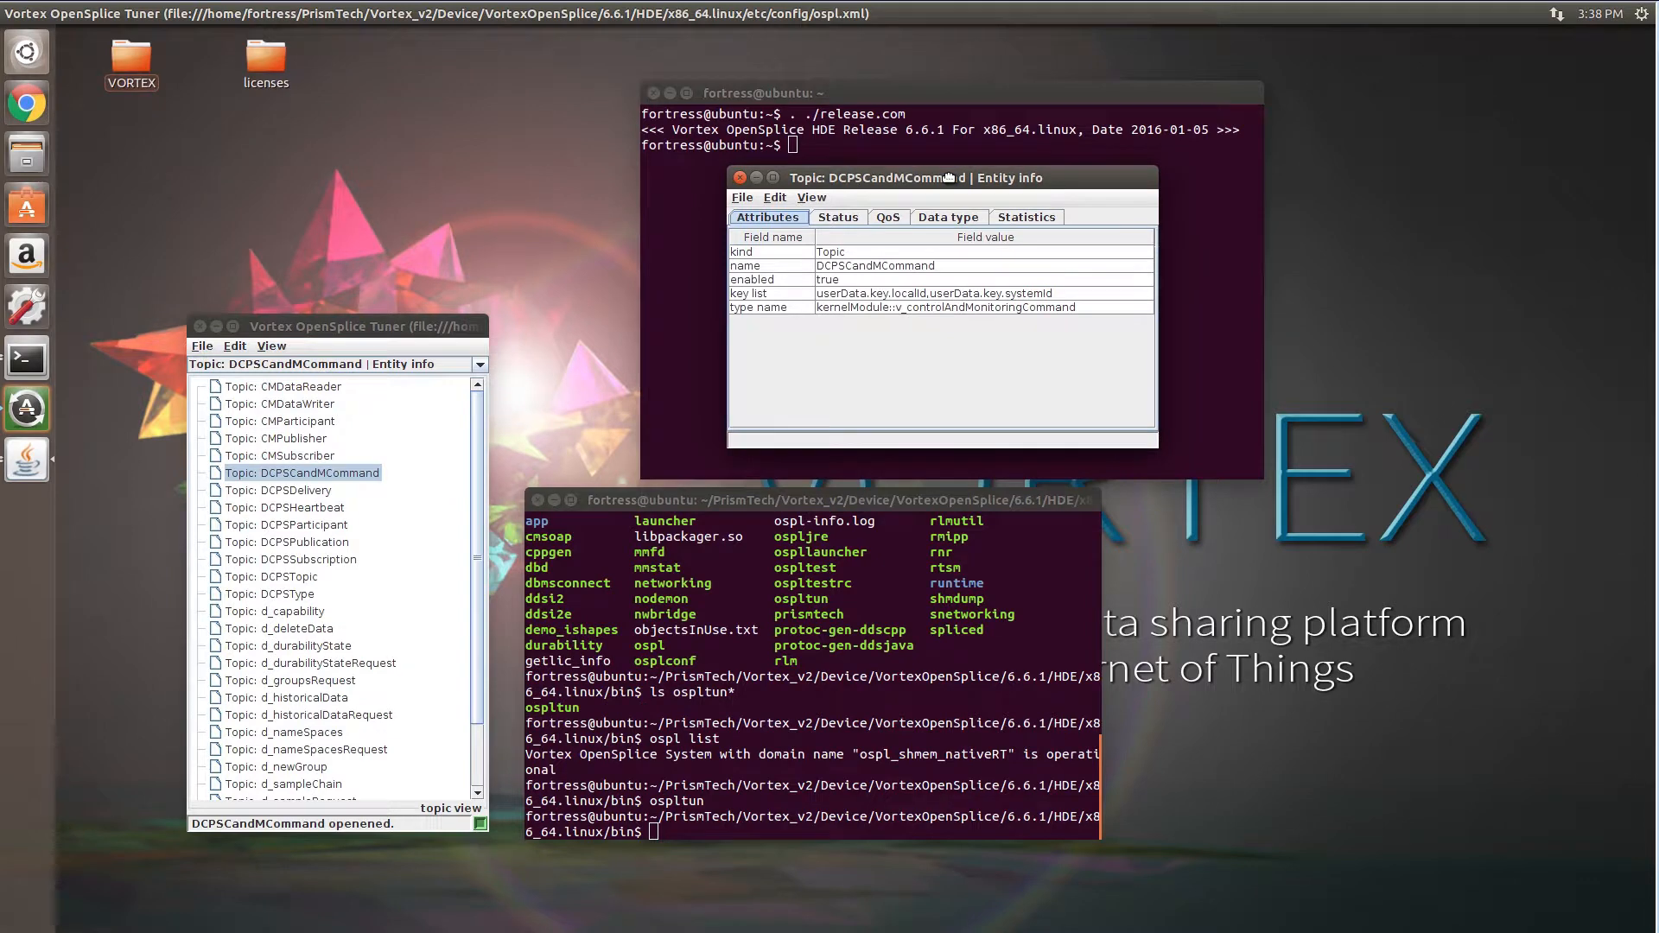
Review the topic's status, QoS, data type, statistics and attributes, and move the entity info window clear of the second terminal
left_click(836, 217)
left_click(889, 217)
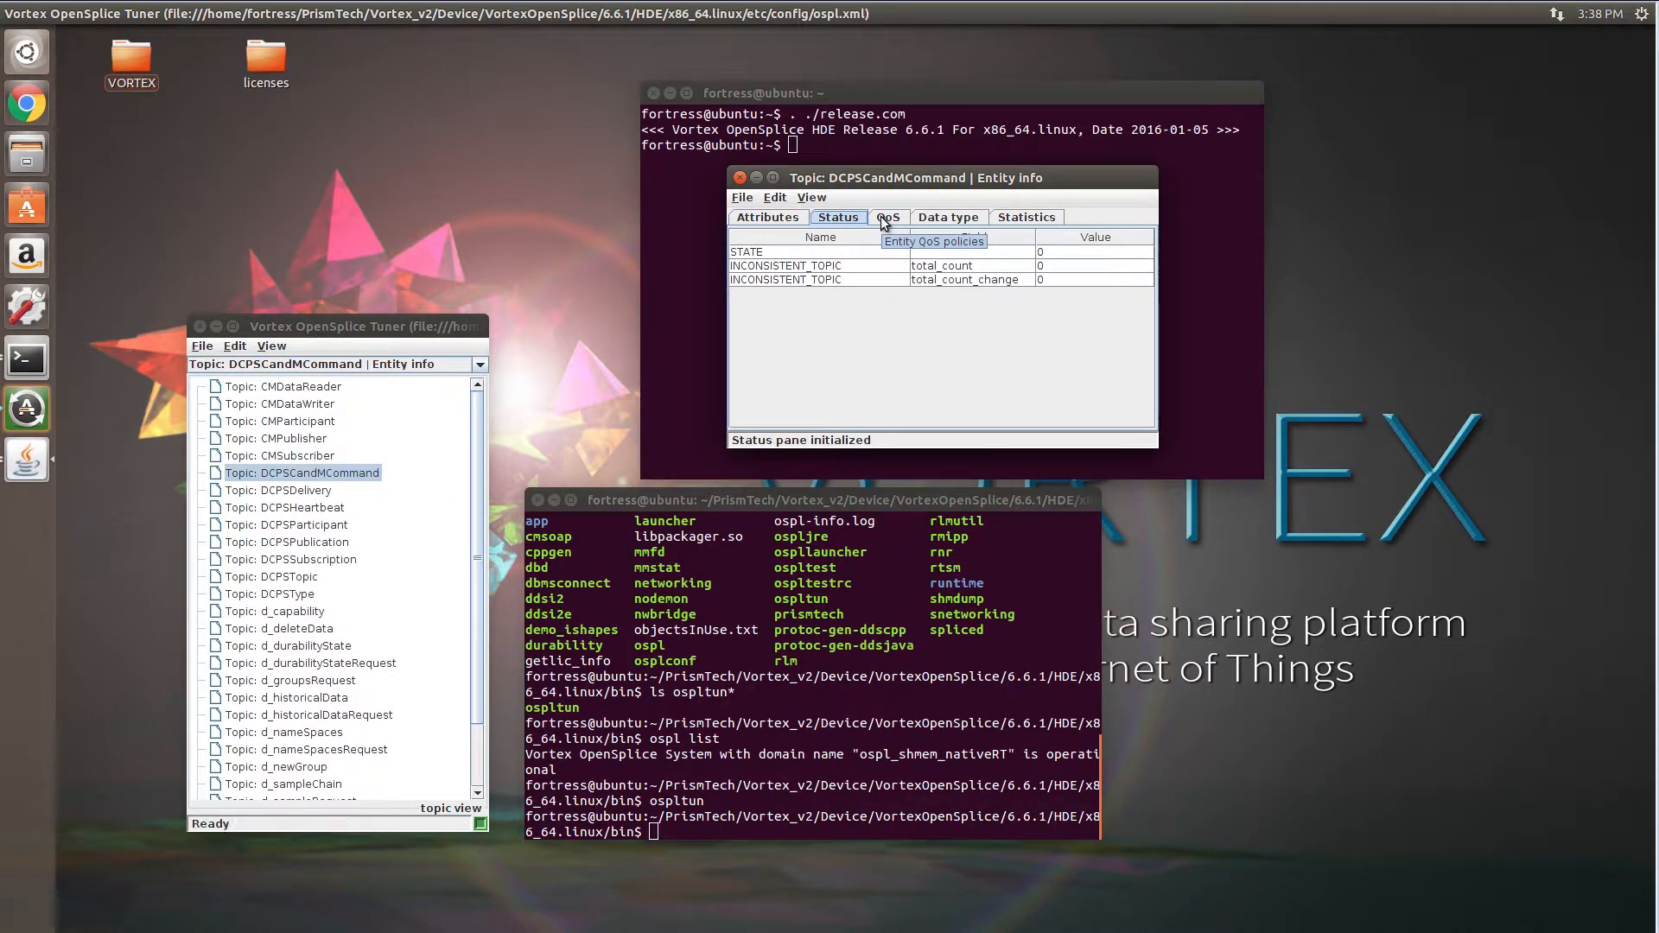
left_click(937, 217)
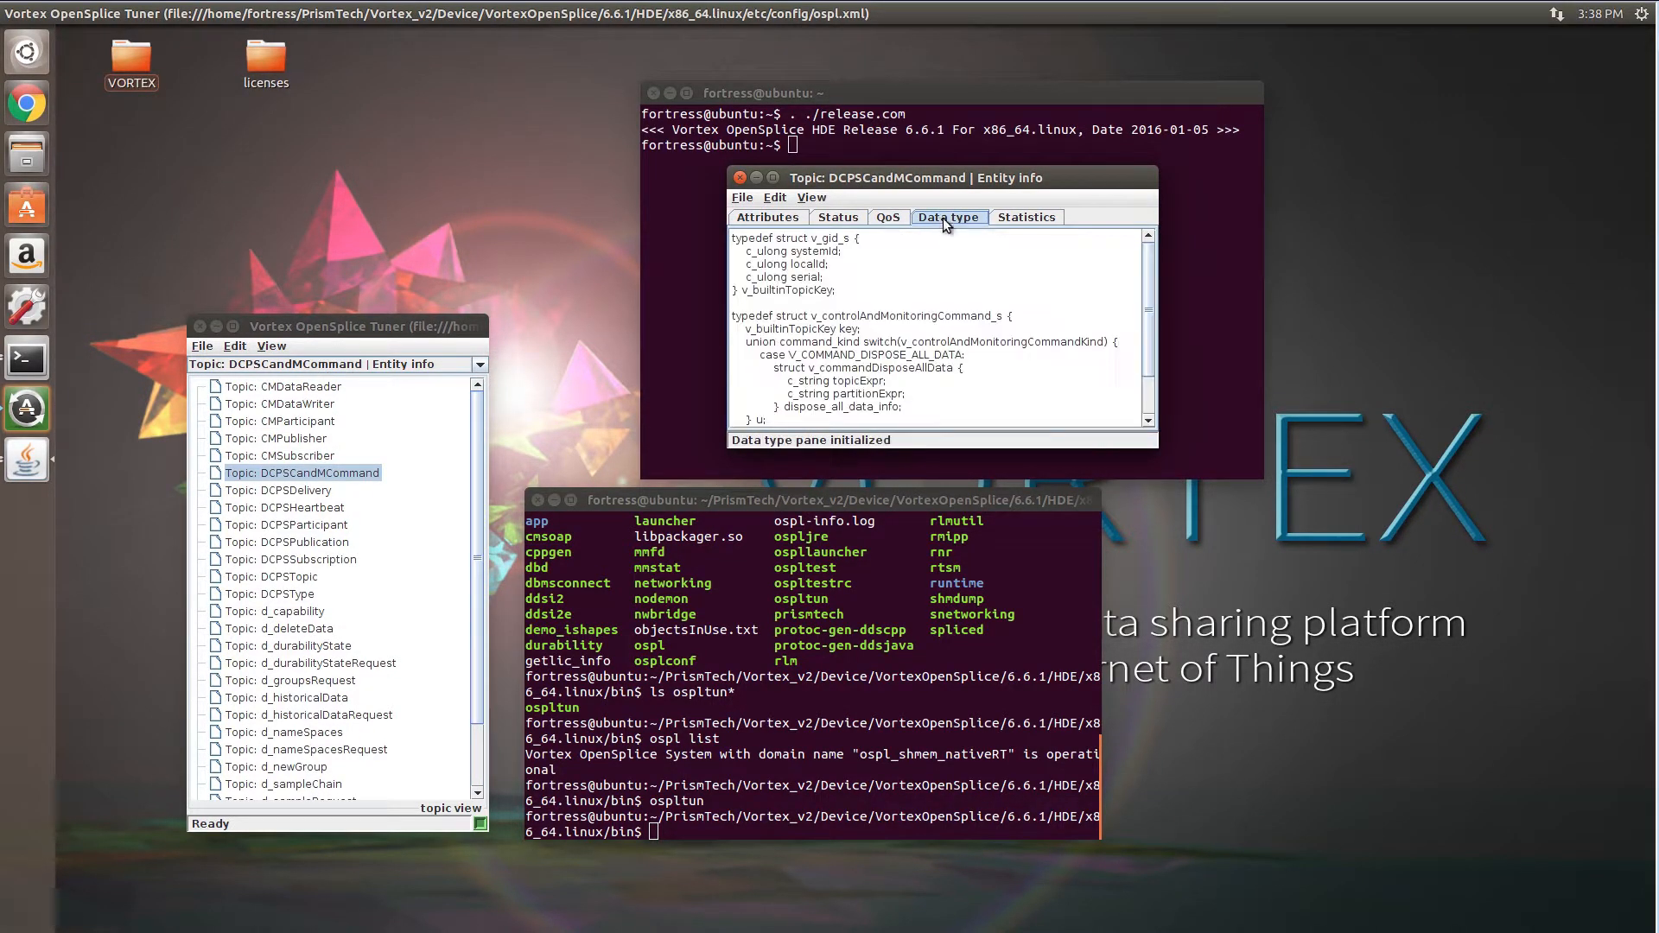
left_click(1025, 217)
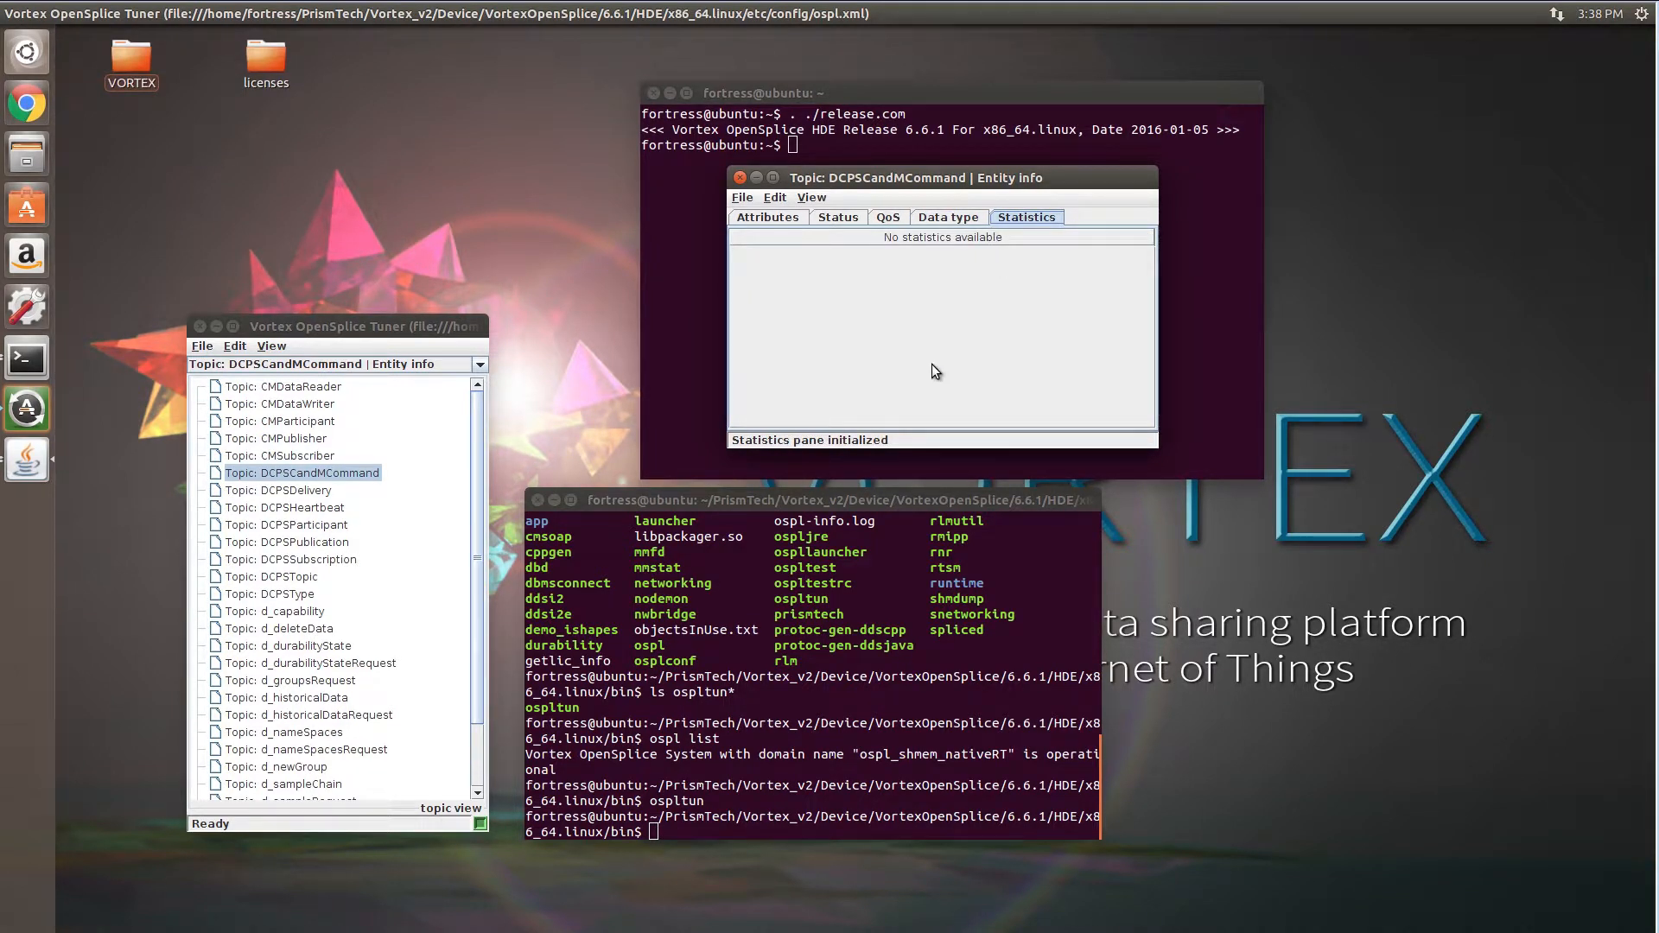
left_click(770, 217)
left_click_drag(886, 179, 1242, 577)
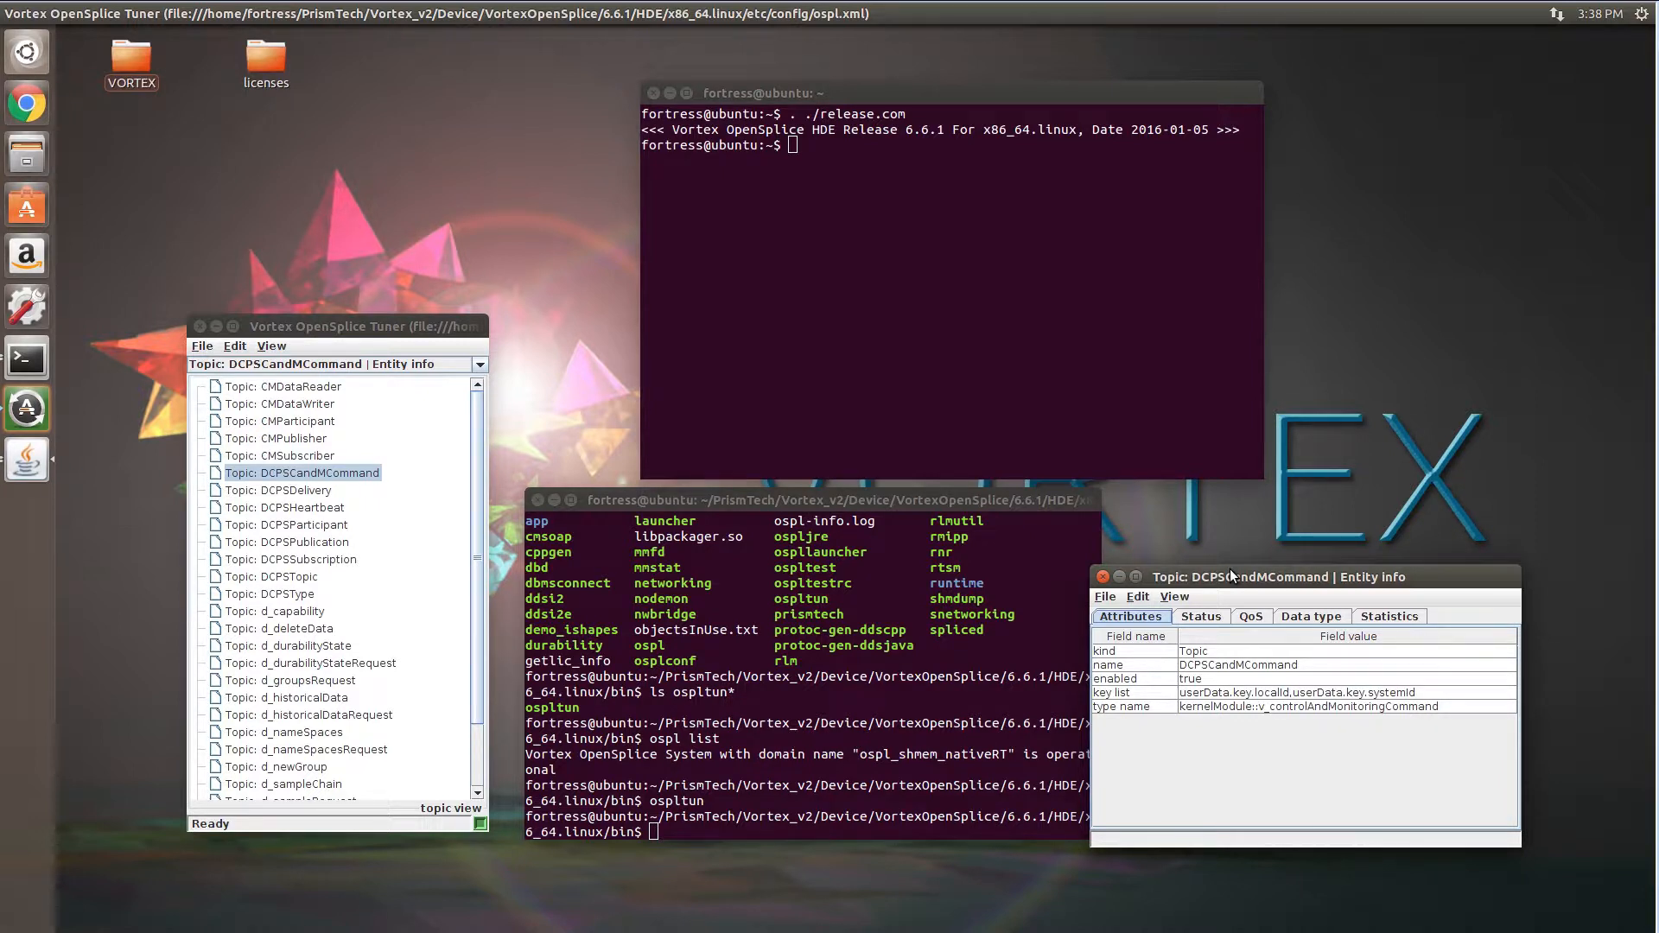
Switch the tuner's entity tree to the participant view and look over the participants and services
left_click(272, 347)
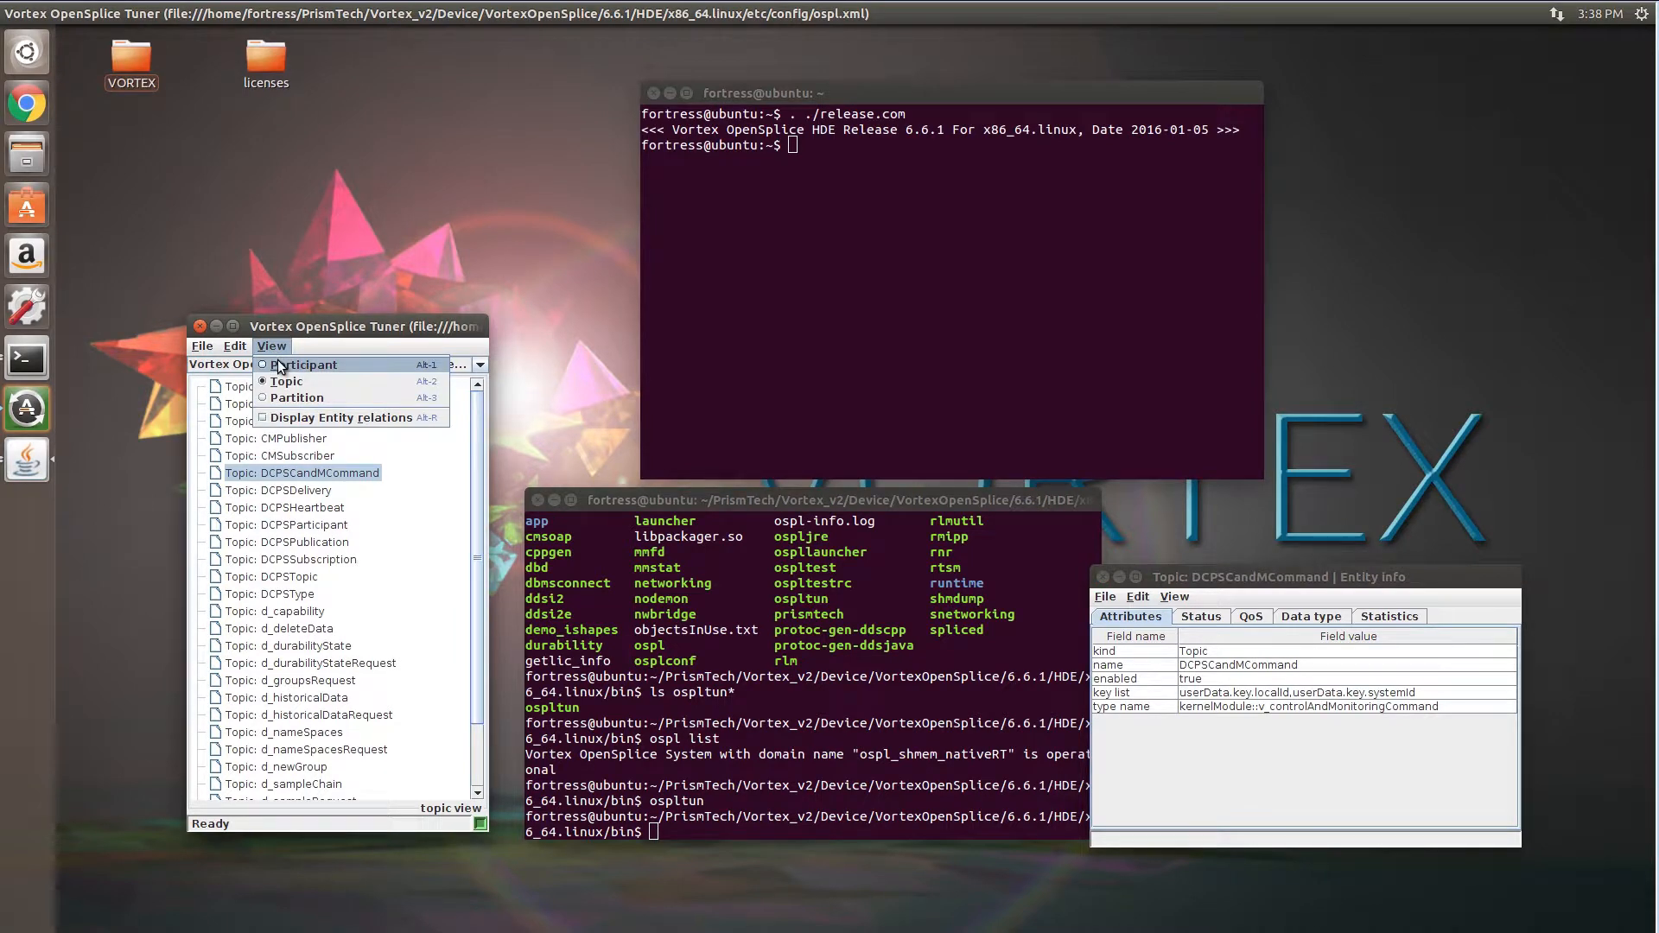
left_click(282, 364)
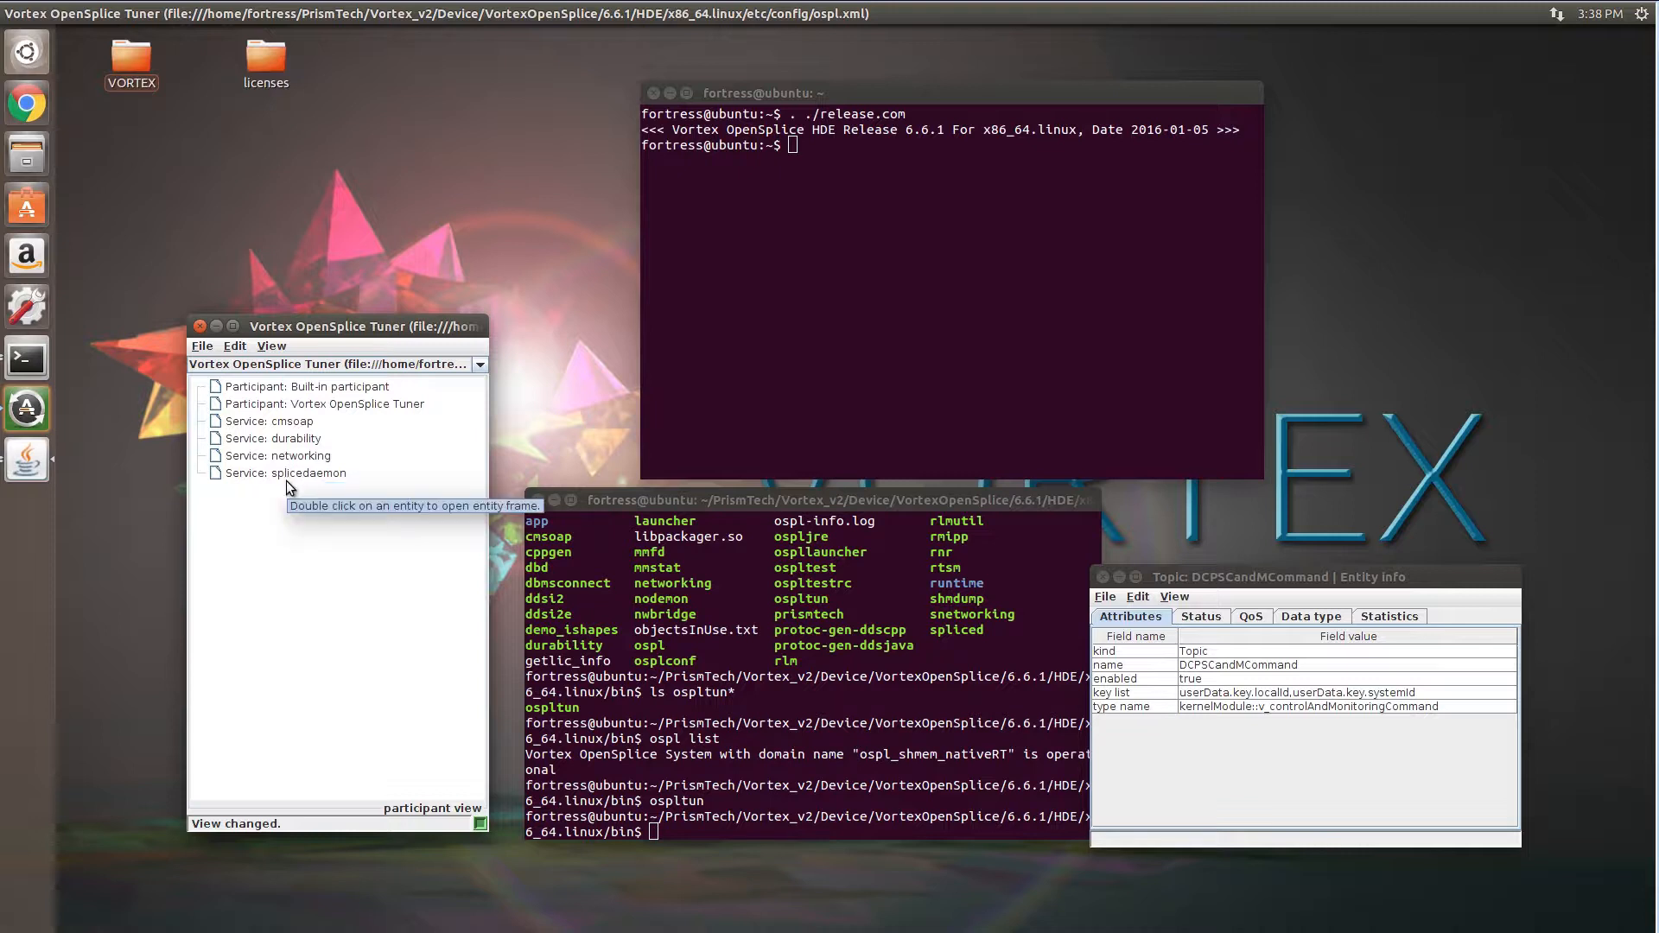
left_click_drag(287, 476, 292, 433)
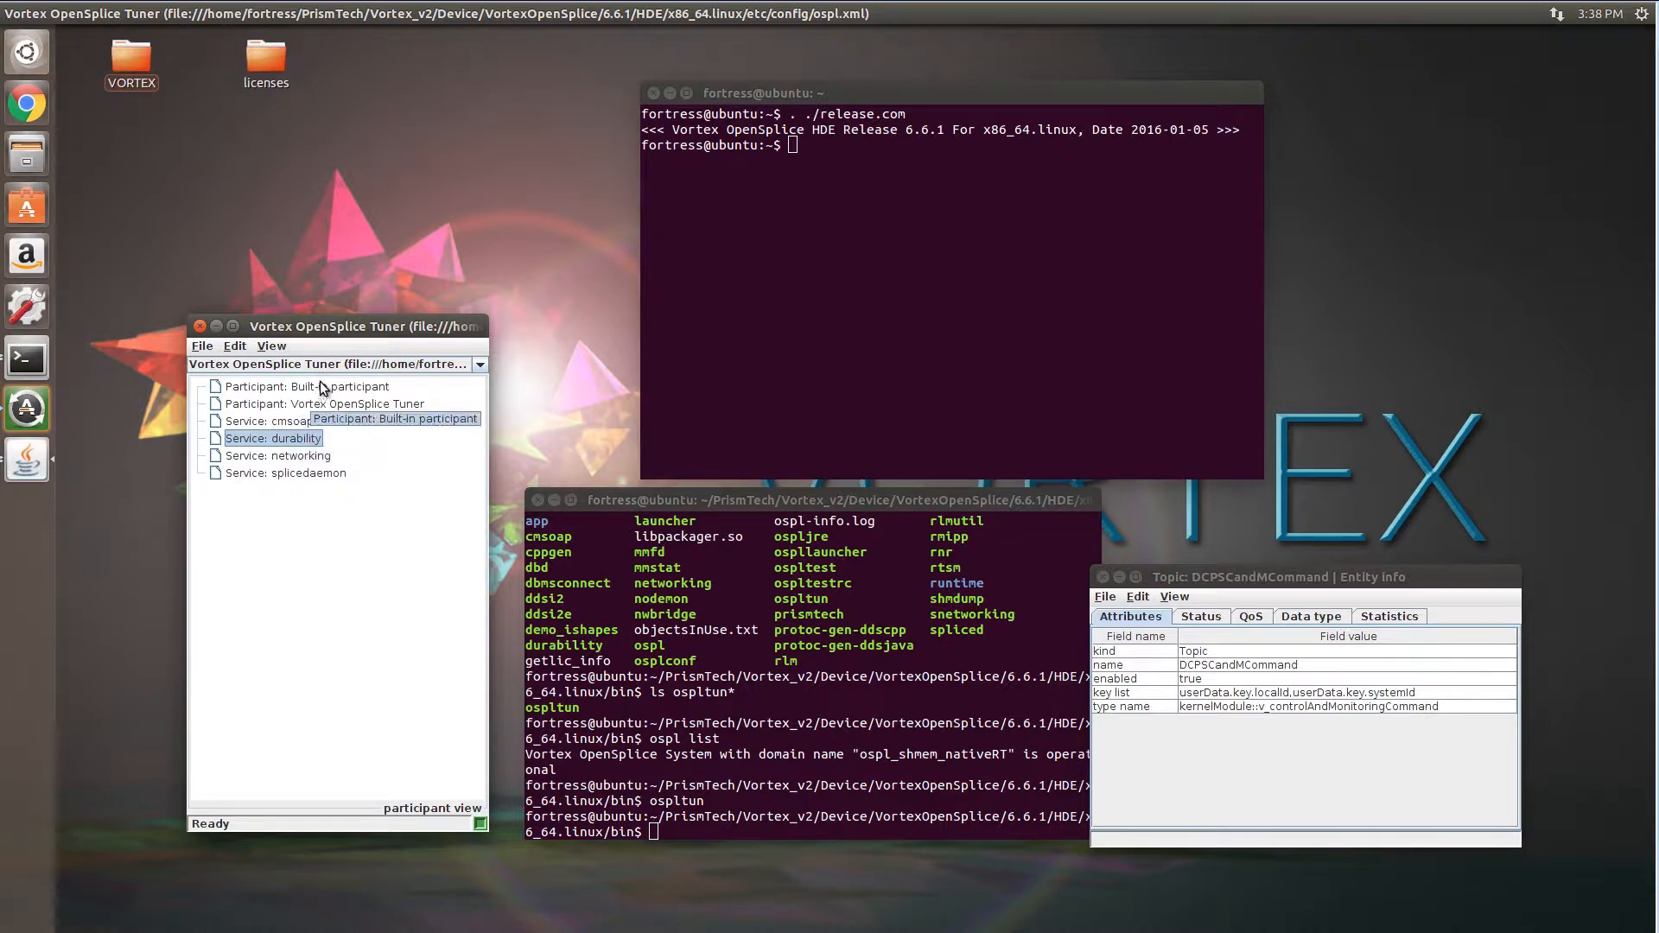
Switch the entity tree to the partition view and enable the display of entity relations
left_click(287, 347)
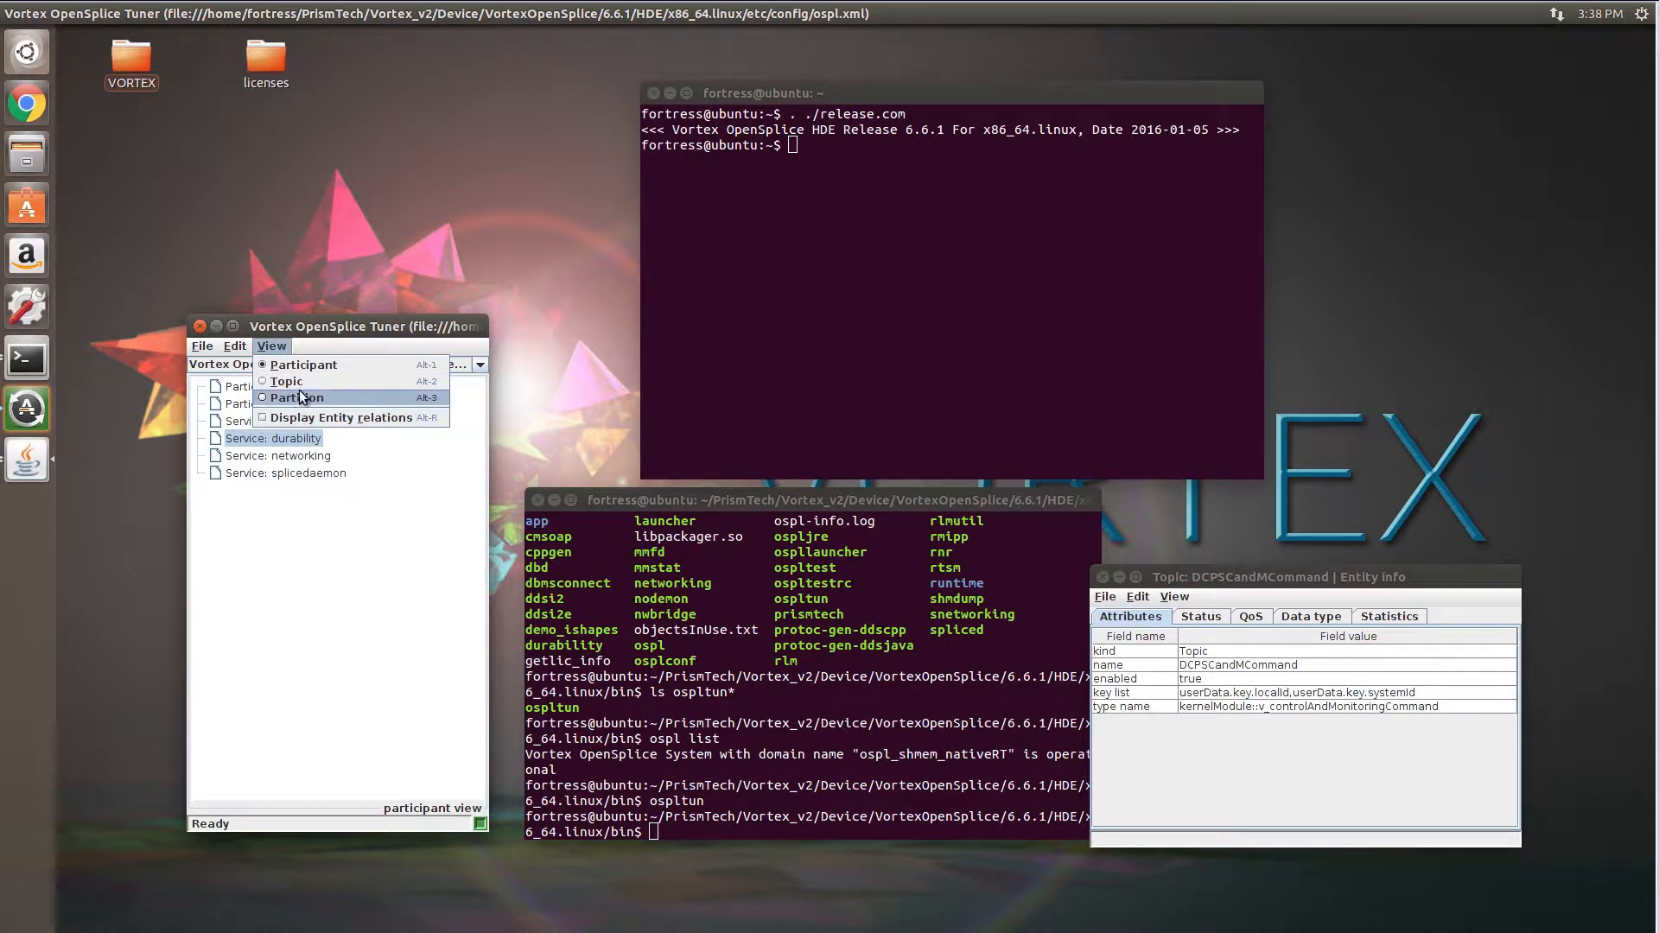
left_click(302, 398)
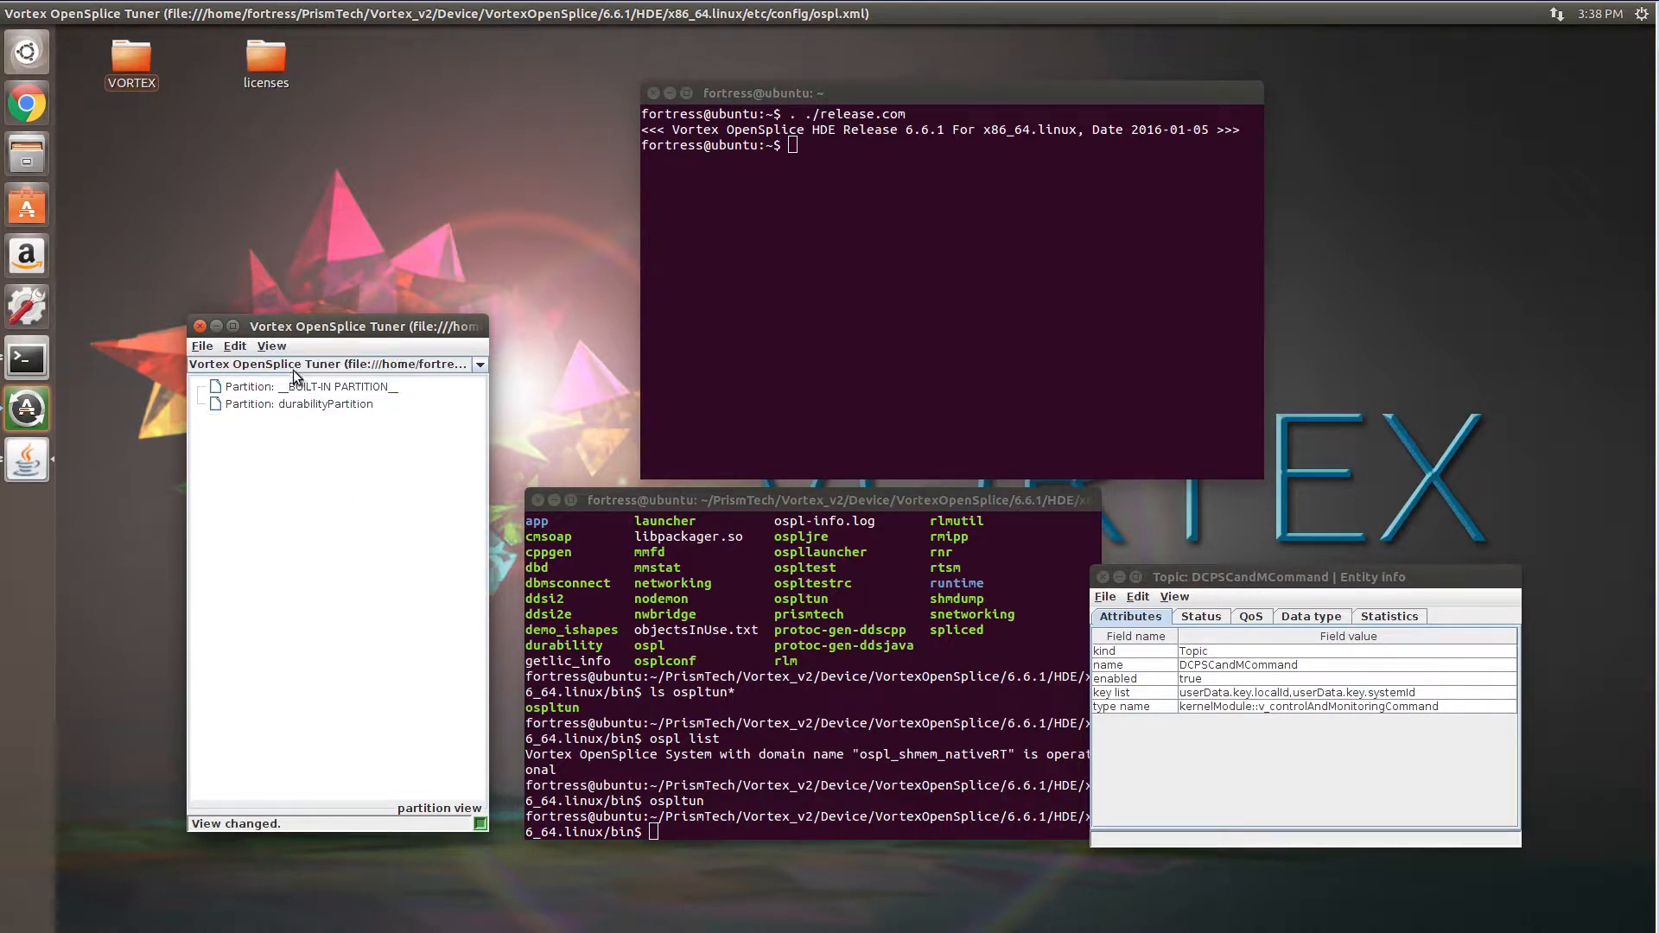
left_click(275, 346)
left_click(292, 417)
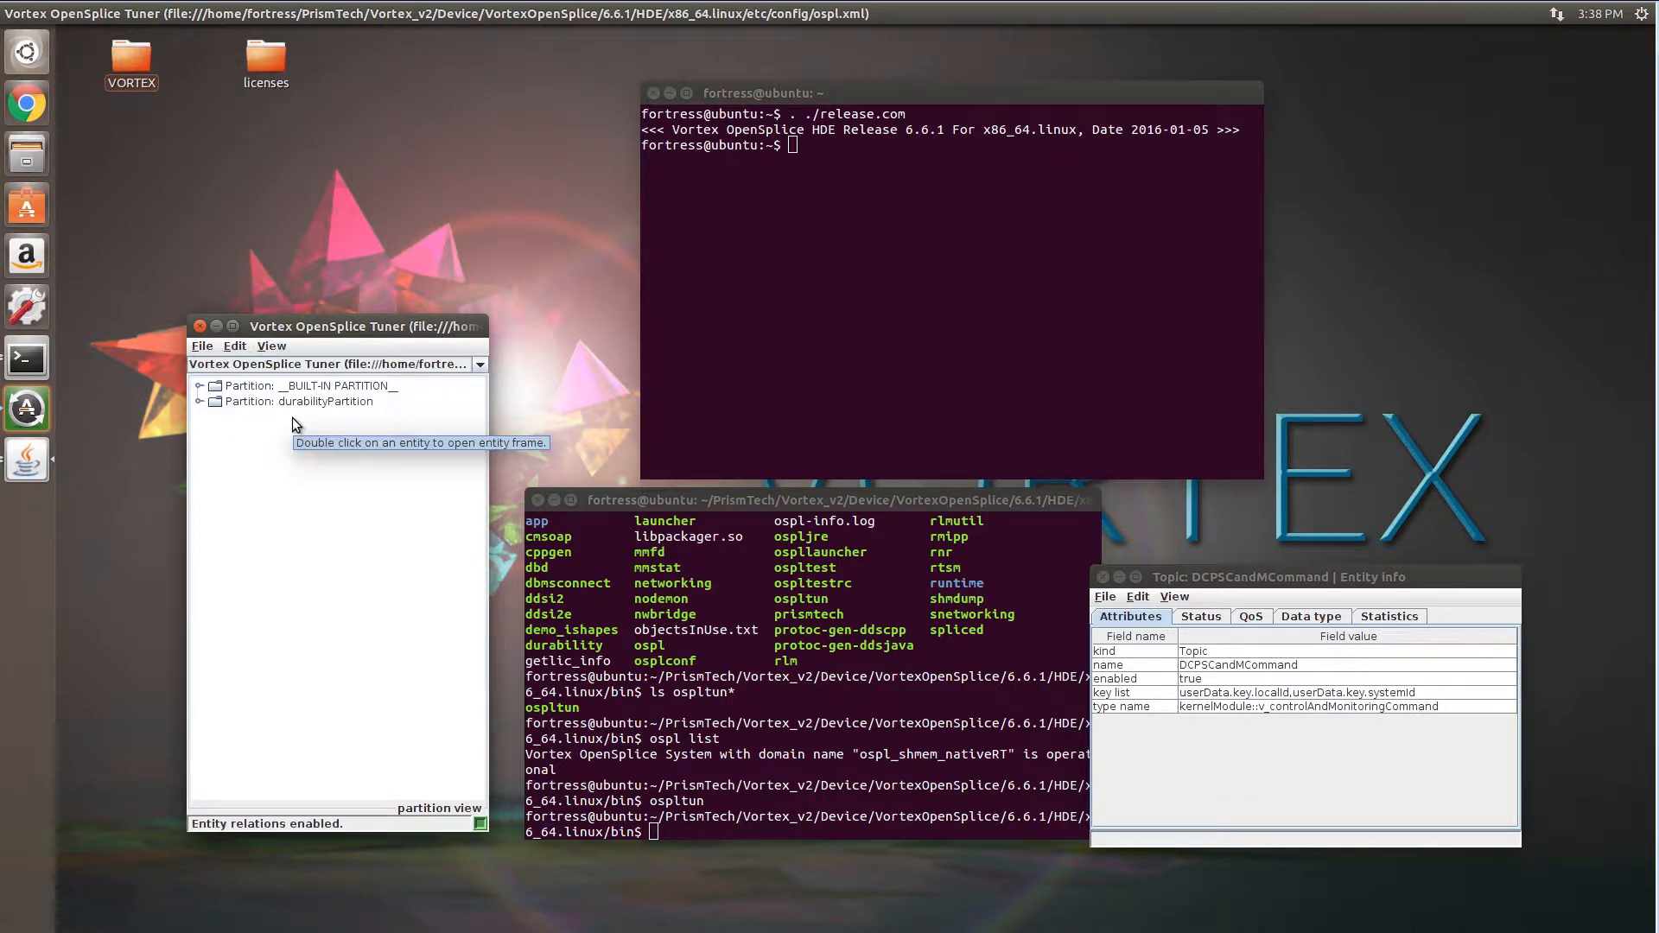
Expand the __BUILT-IN PARTITION__ and durabilityPartition to examine their publishers, subscribers and topics, and collapse both again
left_click(201, 401)
left_click(200, 387)
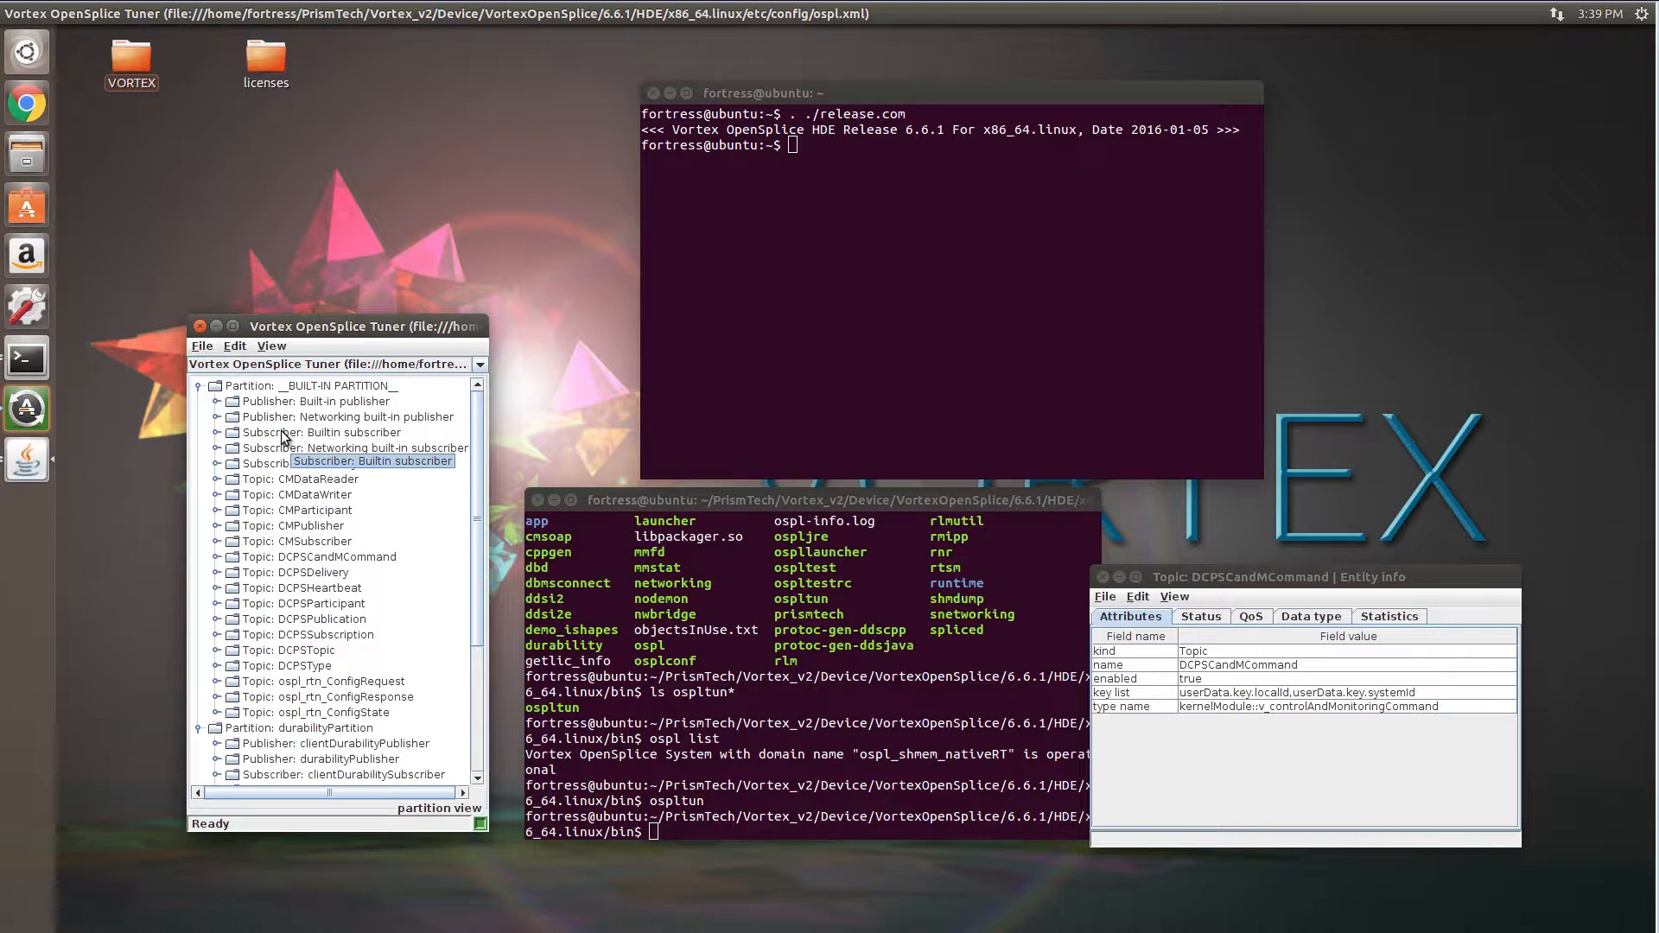
left_click(290, 388)
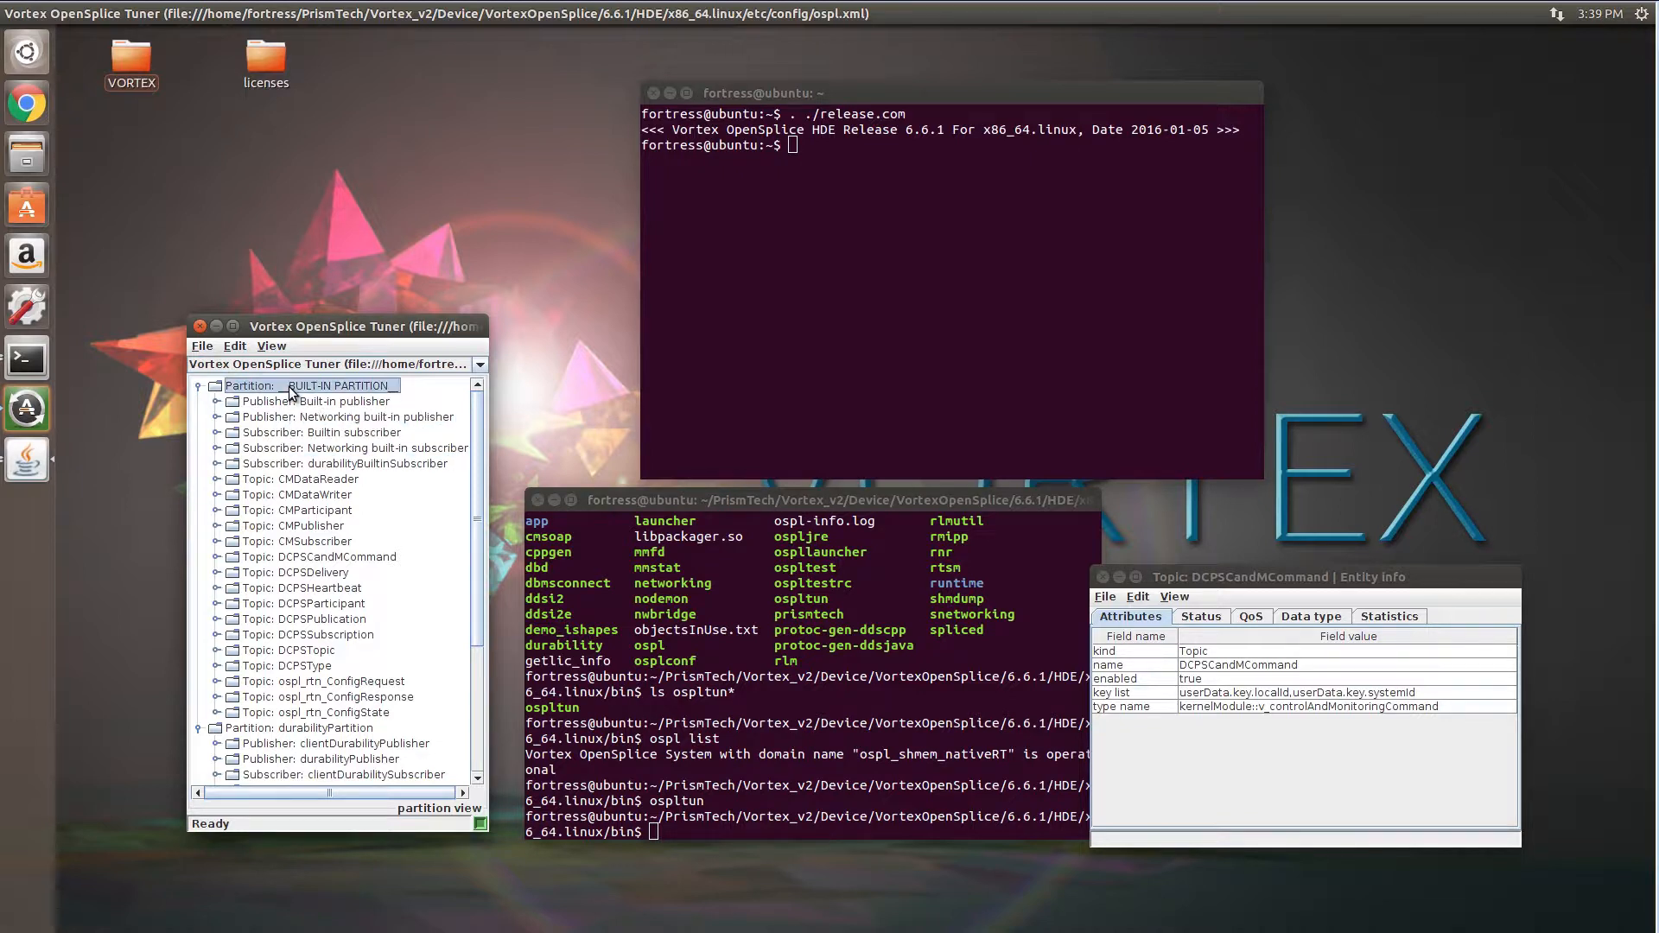
left_click(198, 386)
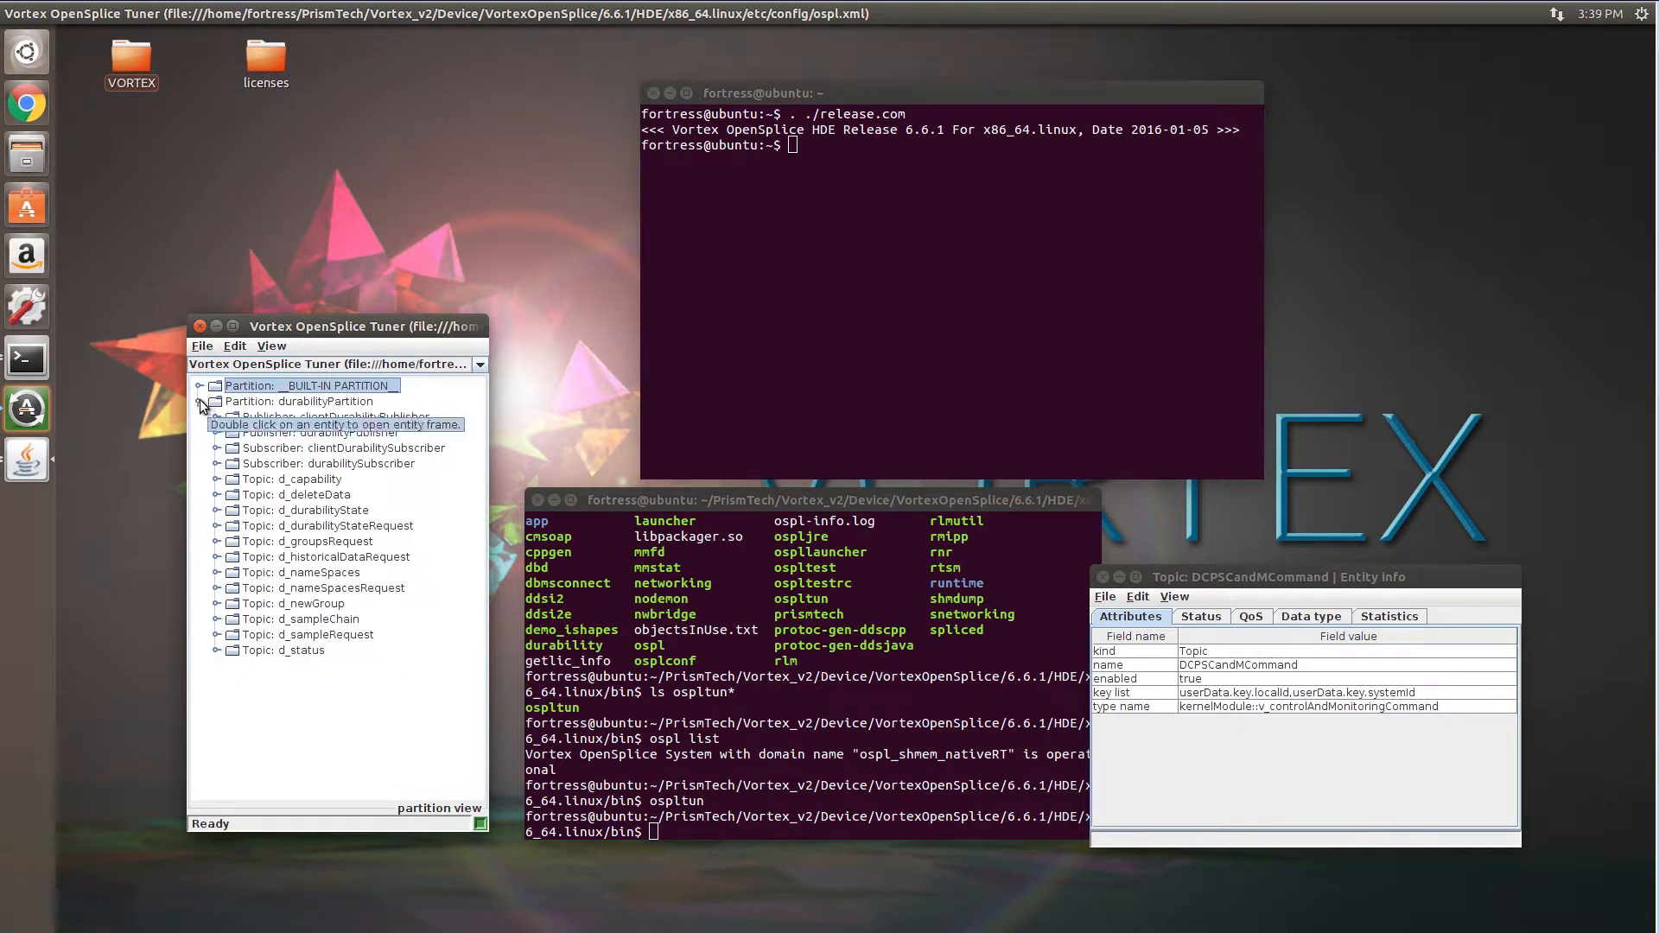
left_click(200, 402)
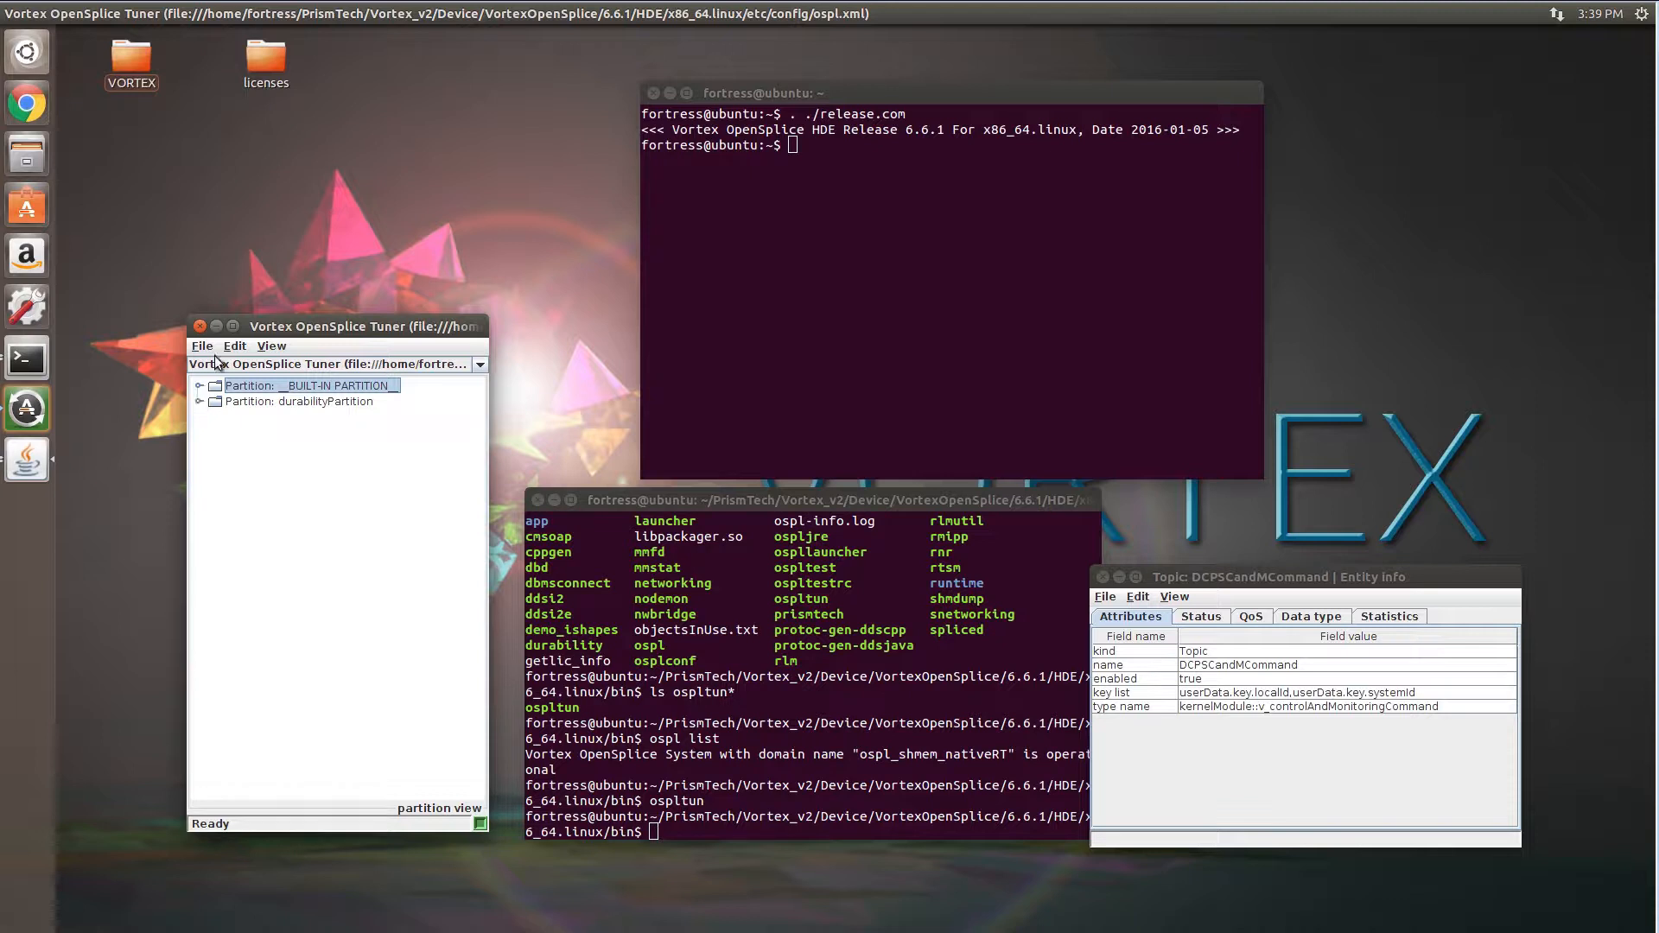
Switch the tuner back to the topic view and refresh the entity tree
left_click(271, 347)
left_click(280, 382)
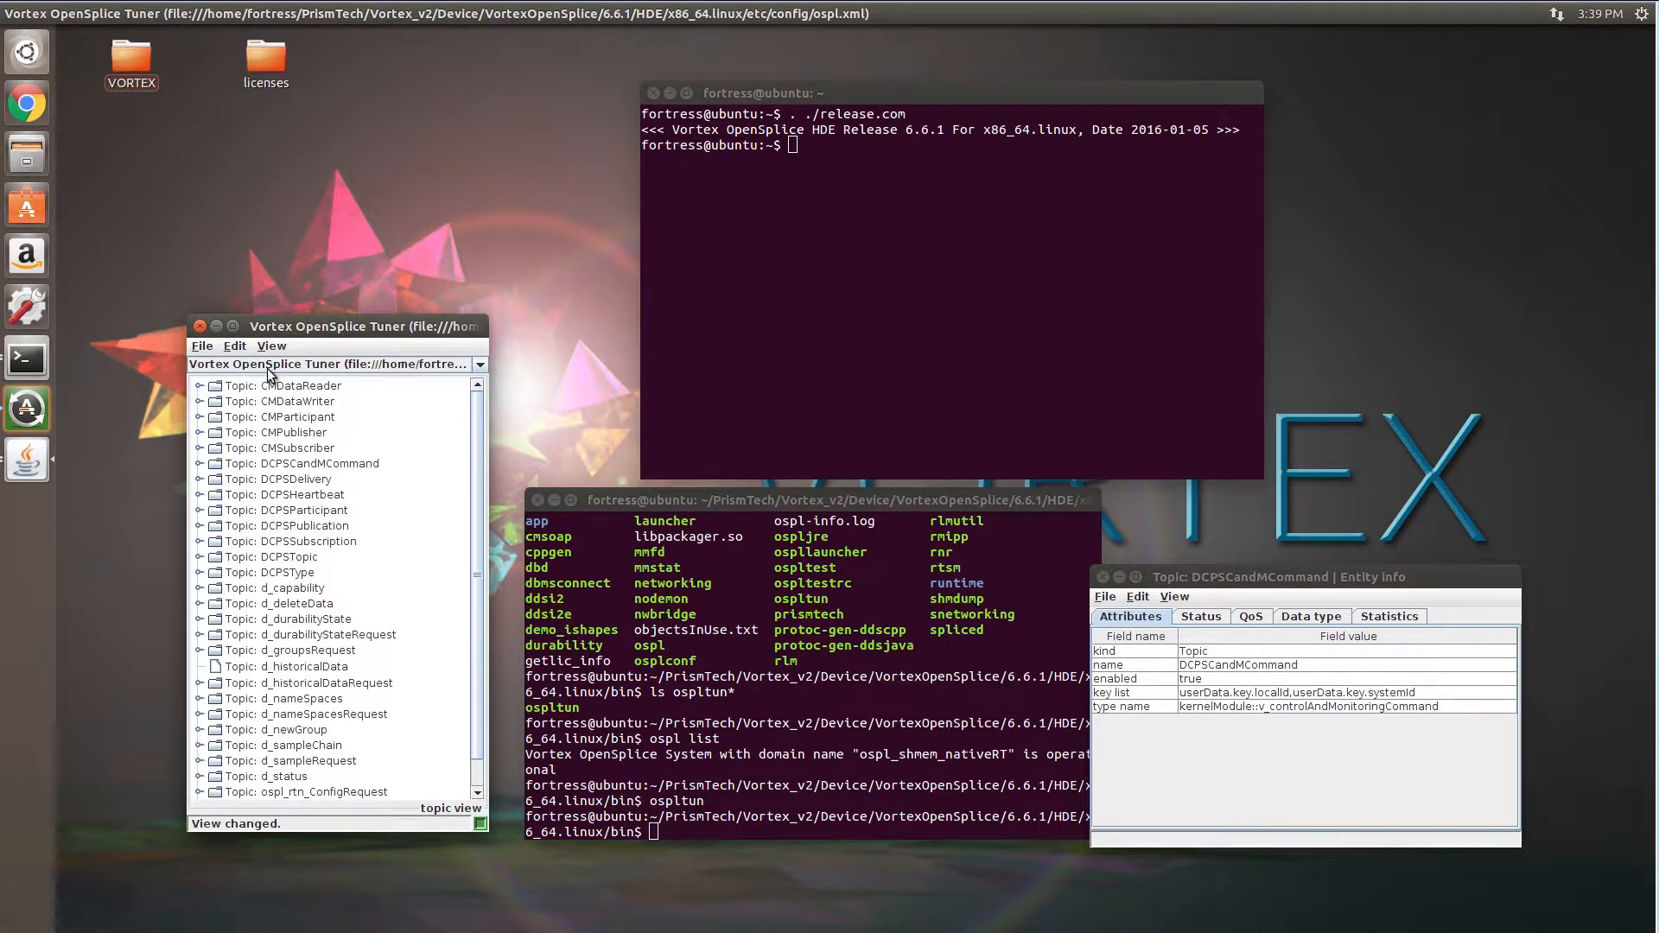
left_click(235, 346)
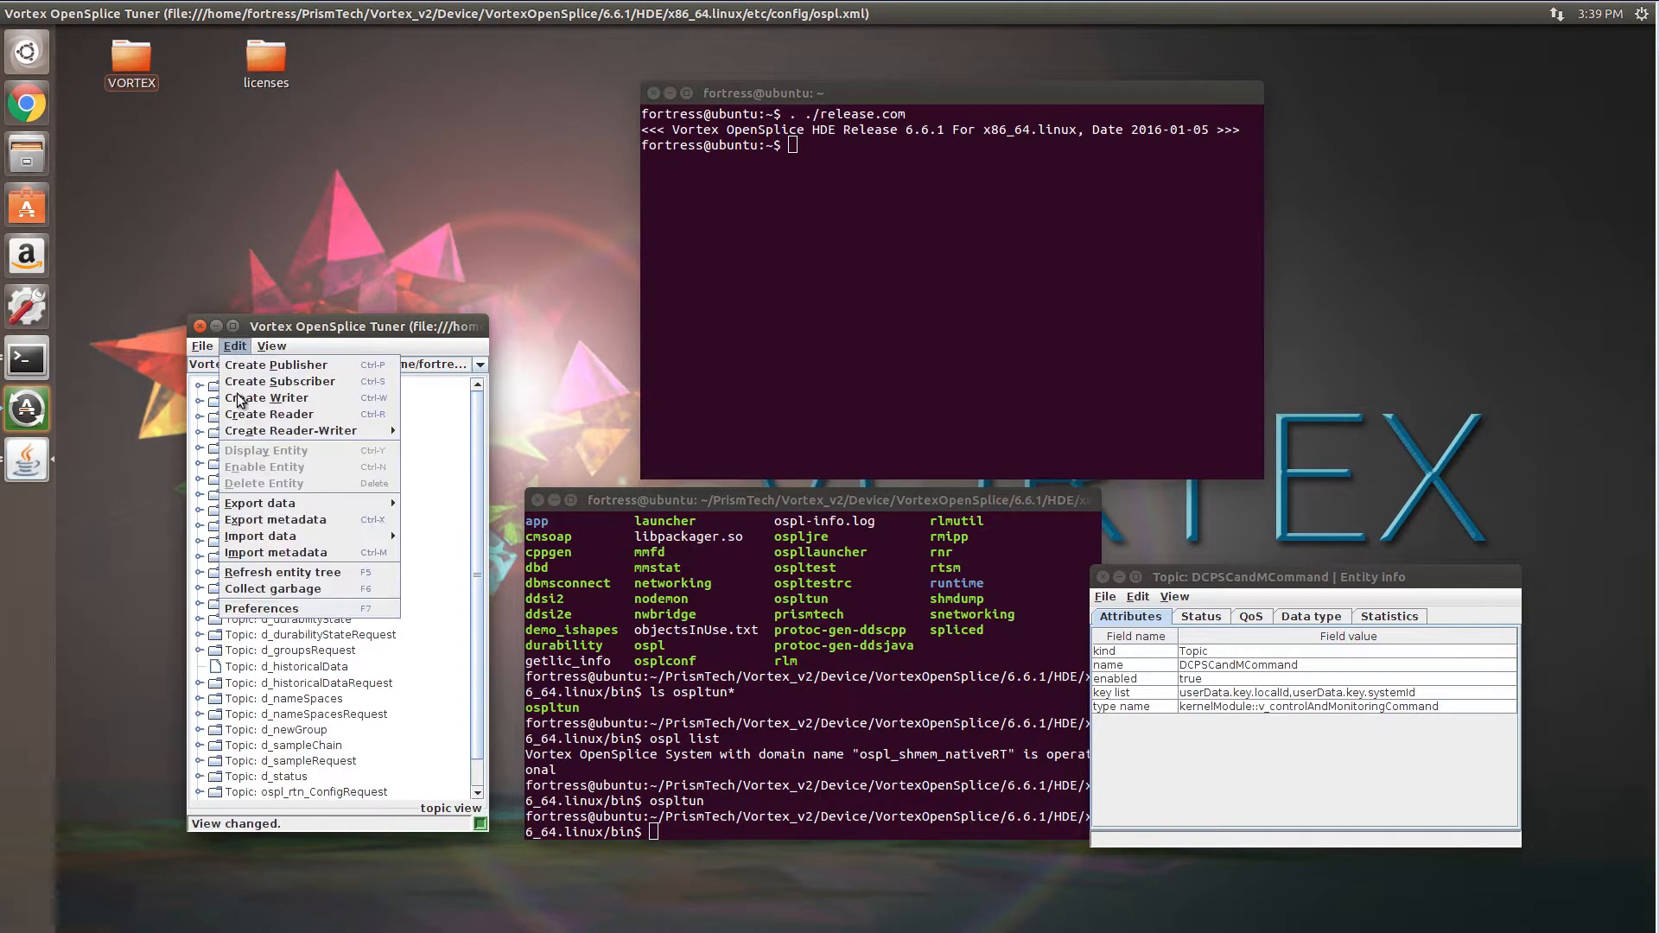
left_click(278, 572)
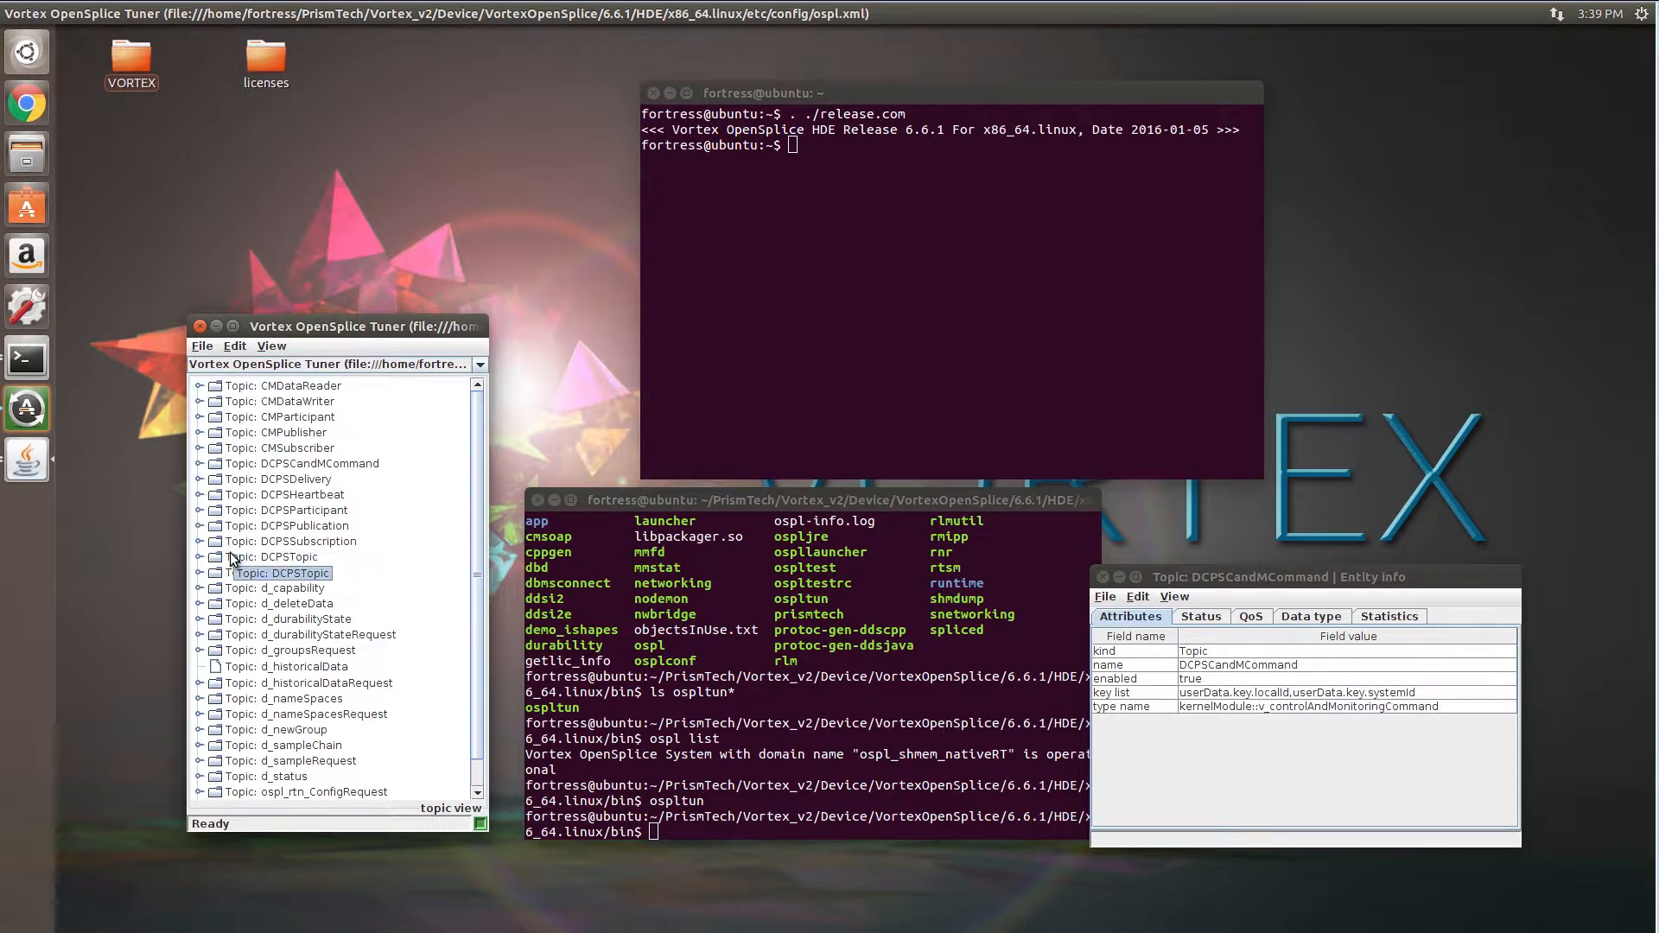
Create a publisher in the tuner with the default name "publisher"
left_click(232, 350)
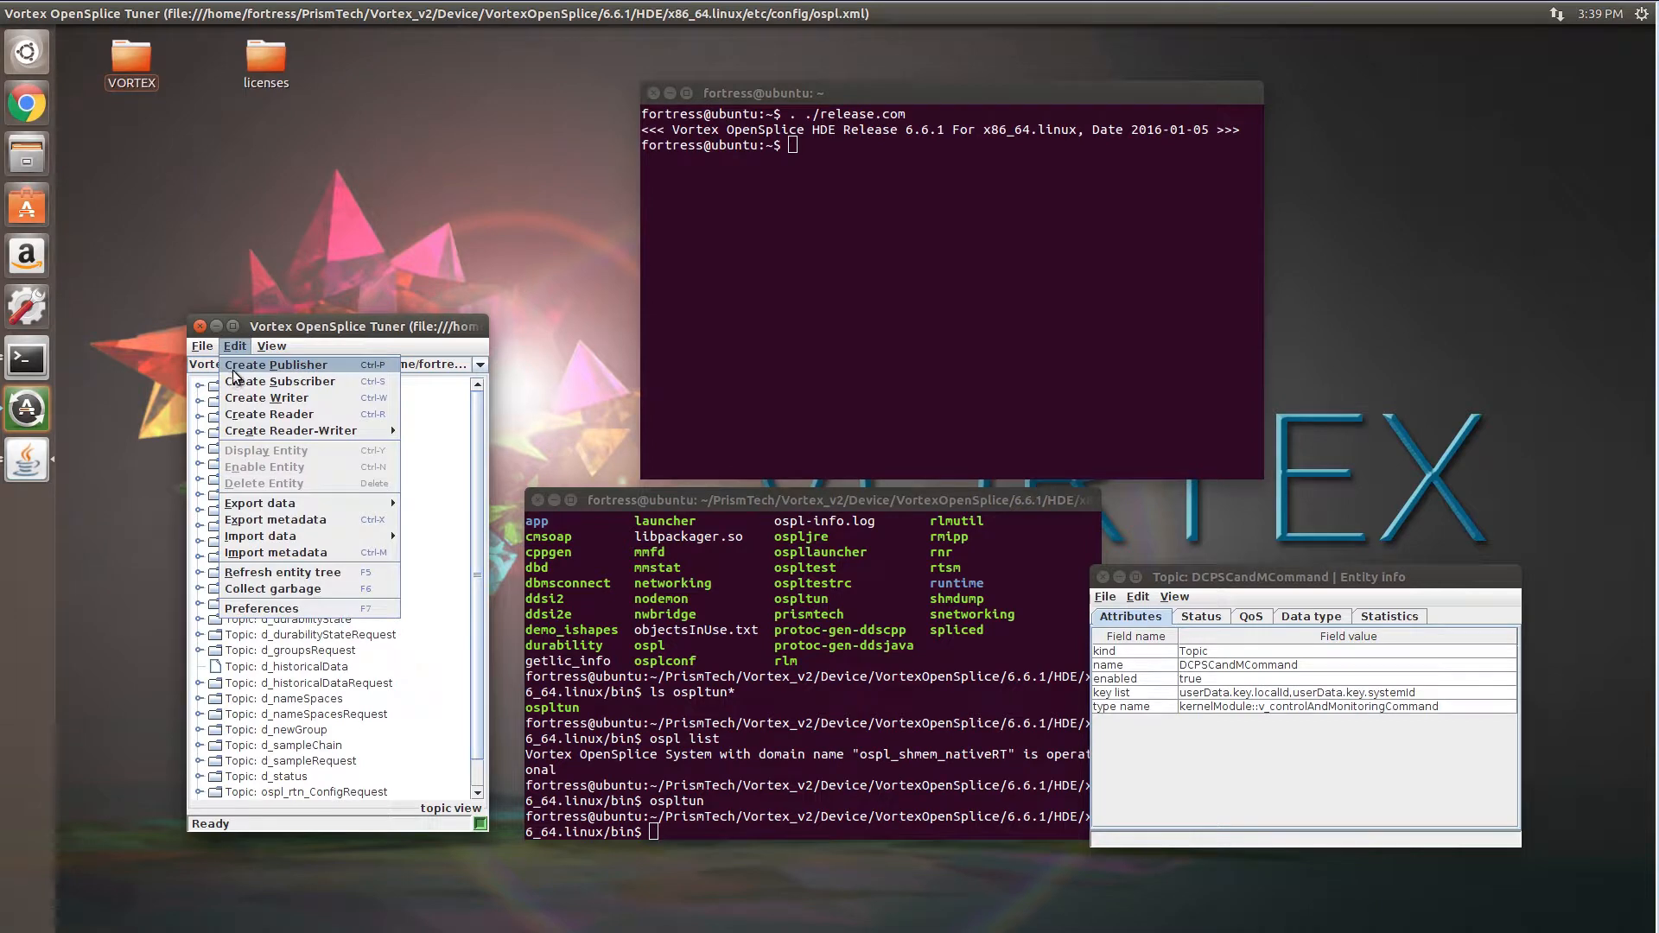
left_click(234, 366)
left_click_drag(363, 474, 887, 325)
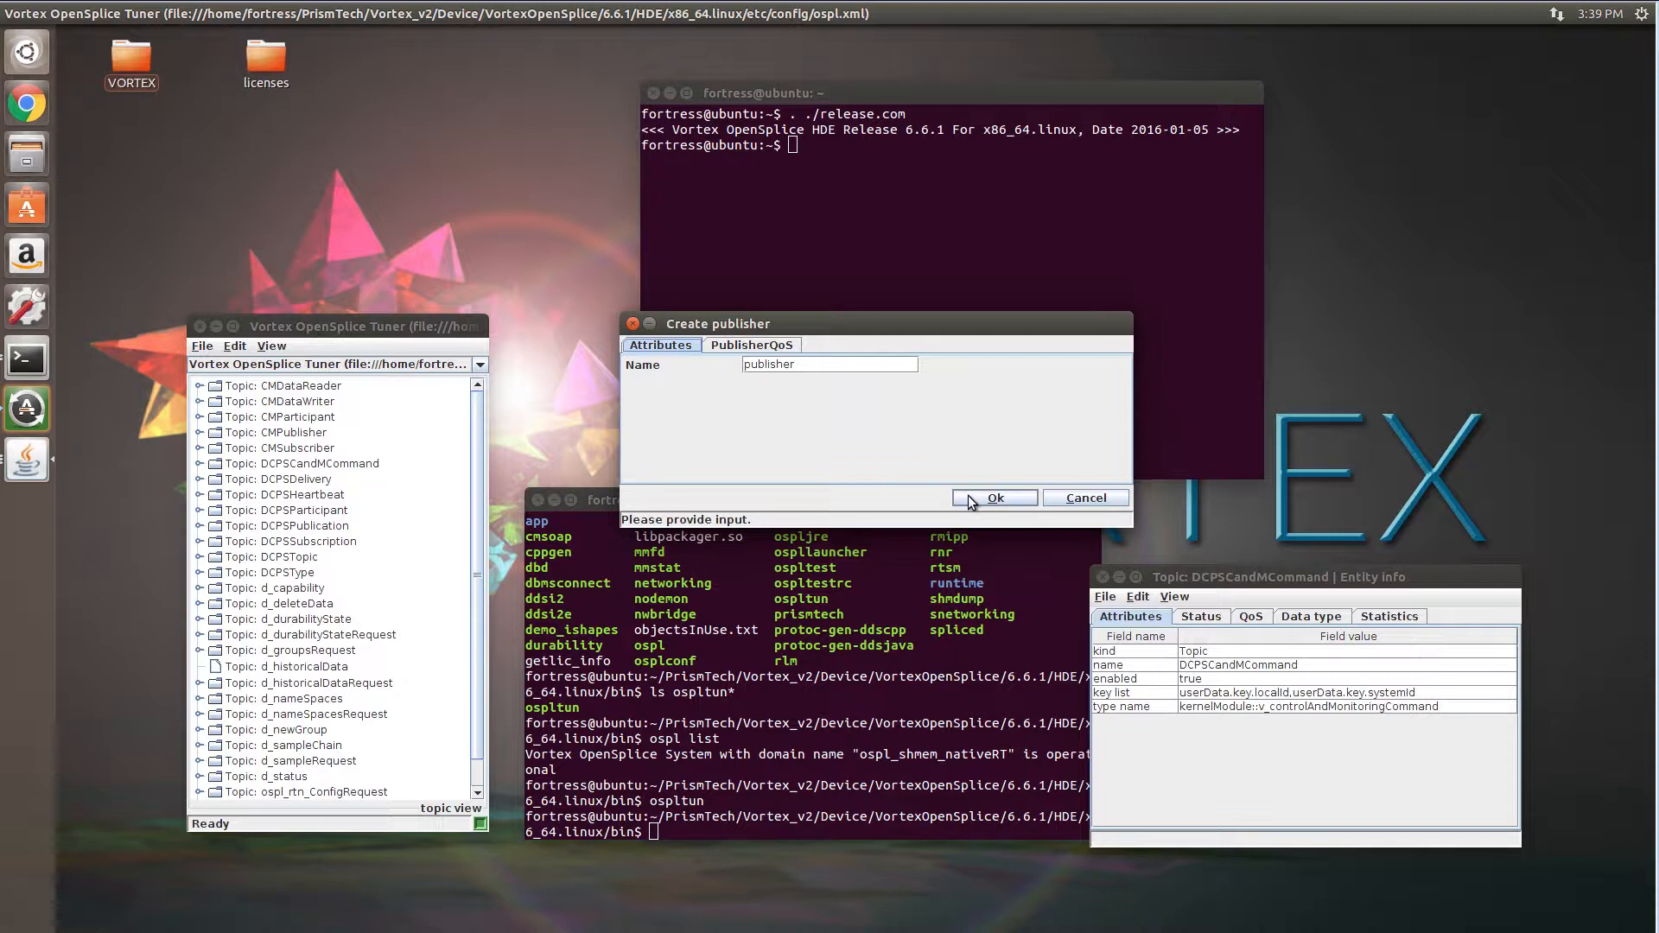
double_click(833, 364)
left_click(834, 363)
left_click(996, 498)
Switch the tuner to the participant view and create a subscriber with the default name "subscriber"
left_click(272, 346)
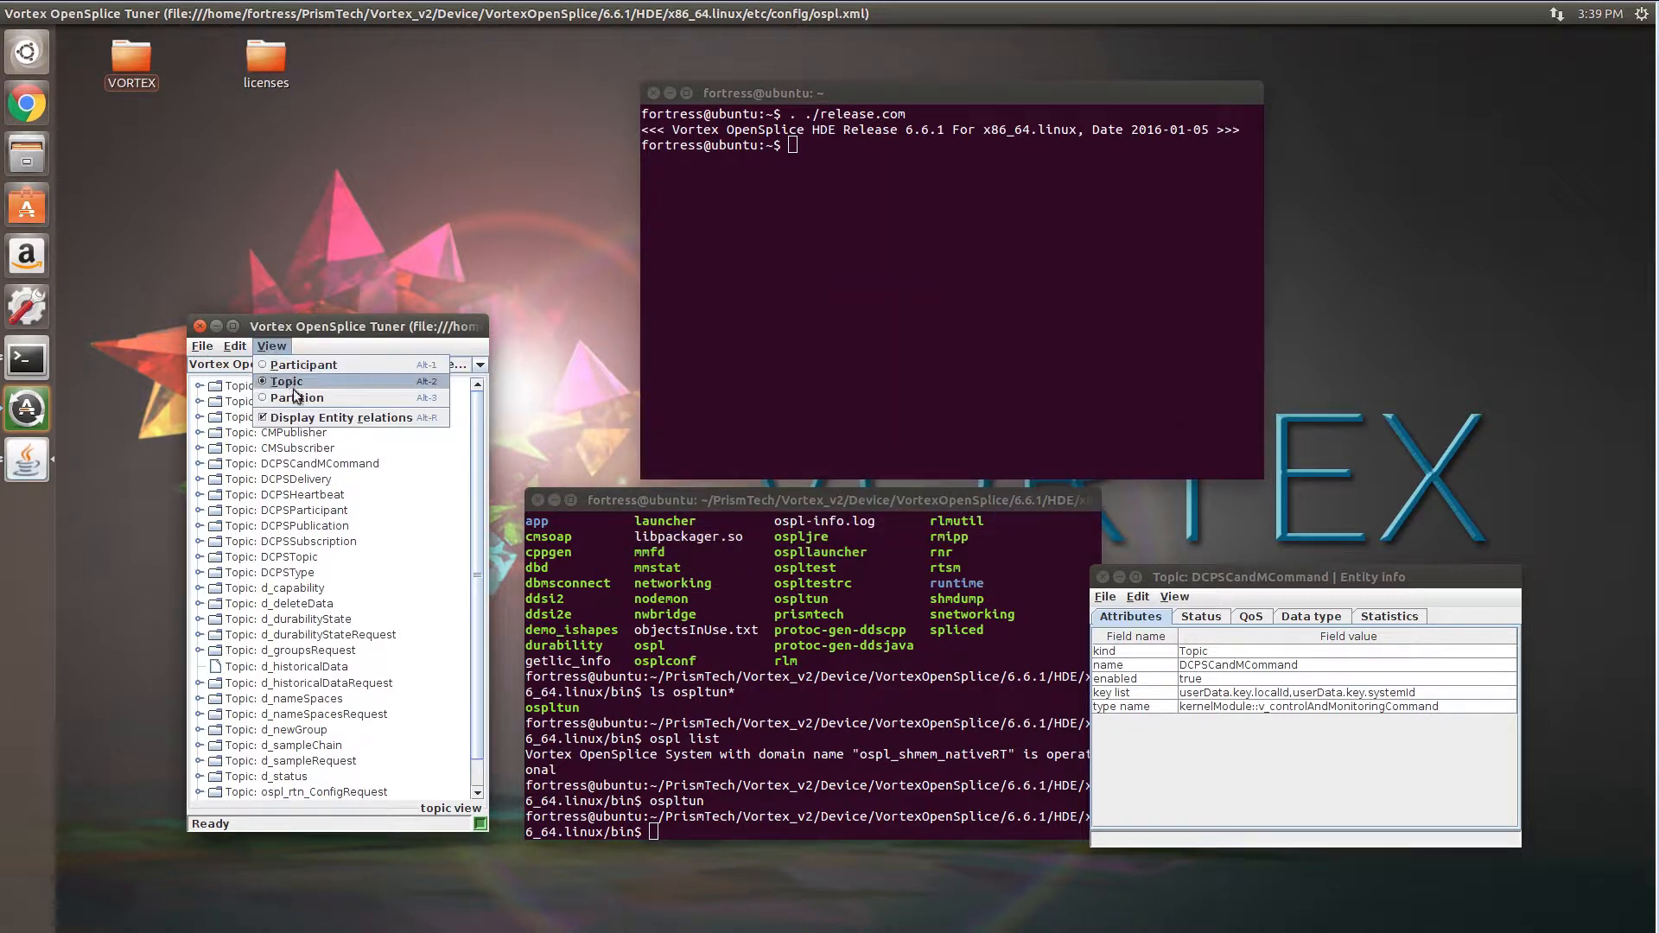
left_click(298, 366)
left_click(235, 346)
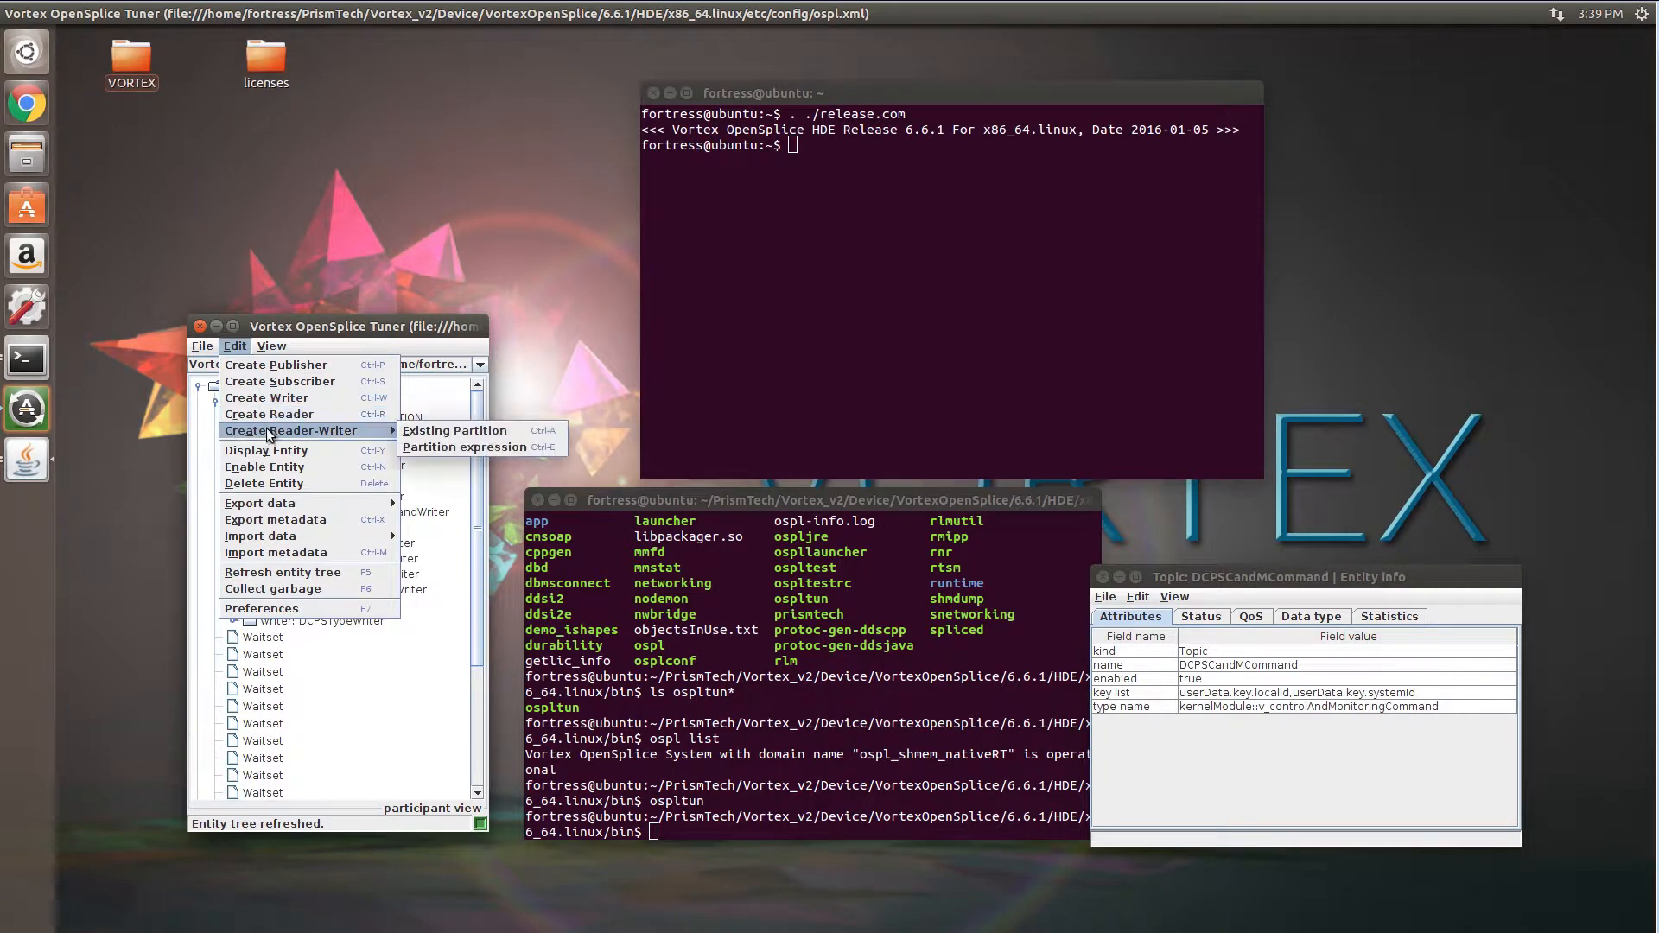
left_click(292, 382)
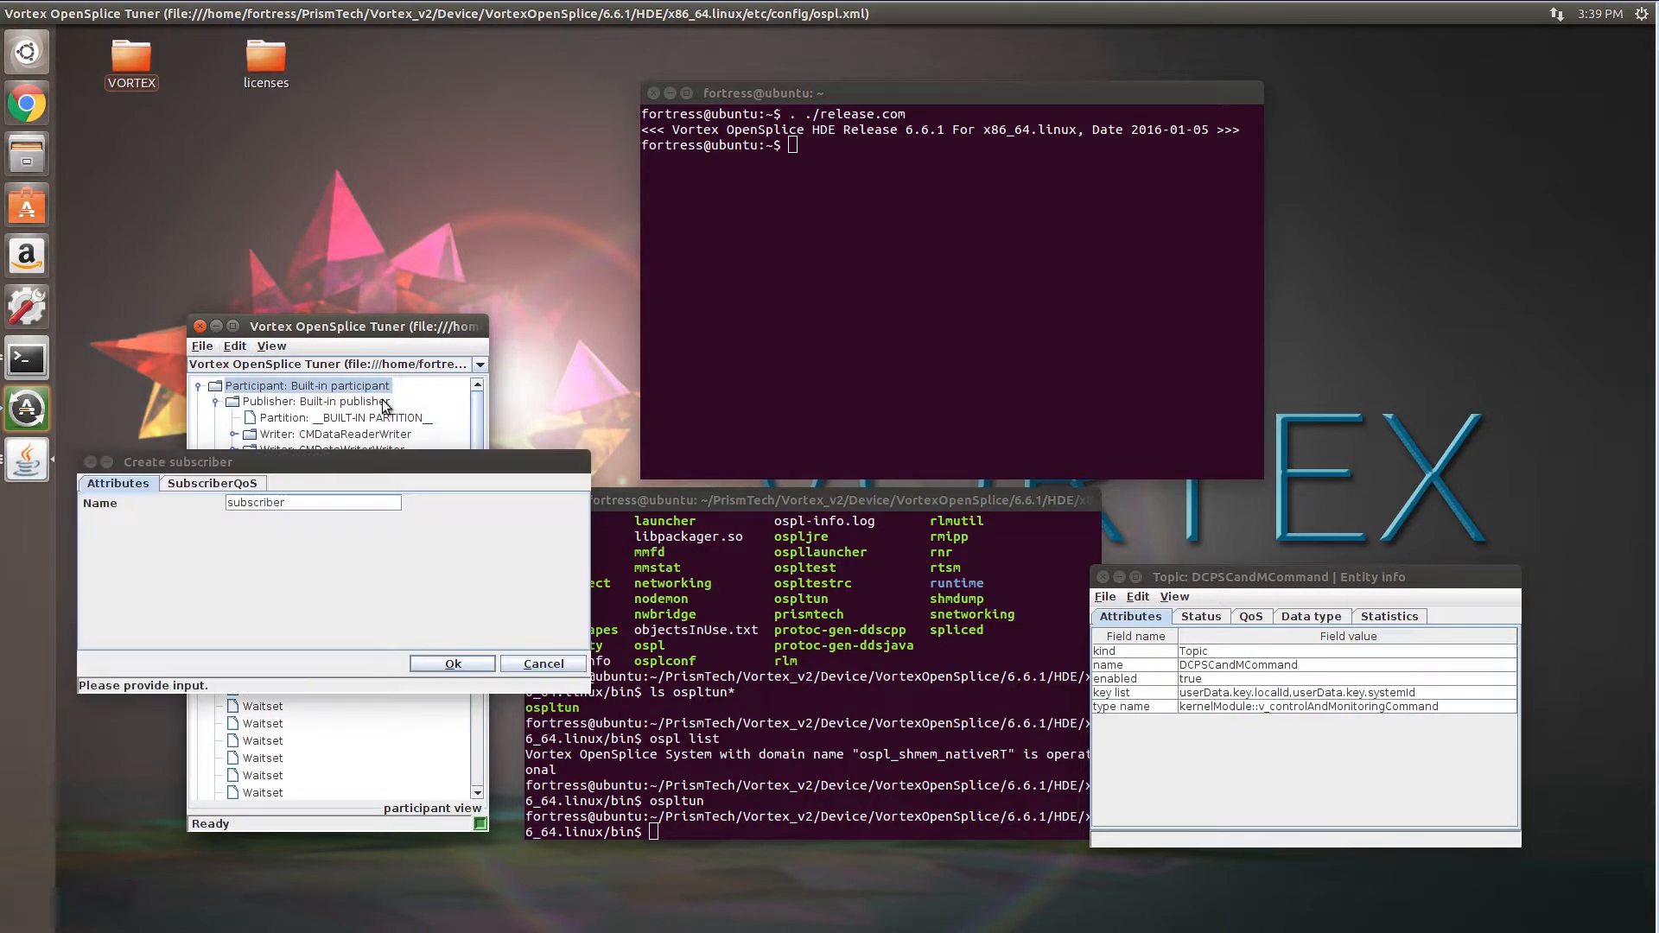
left_click(350, 502)
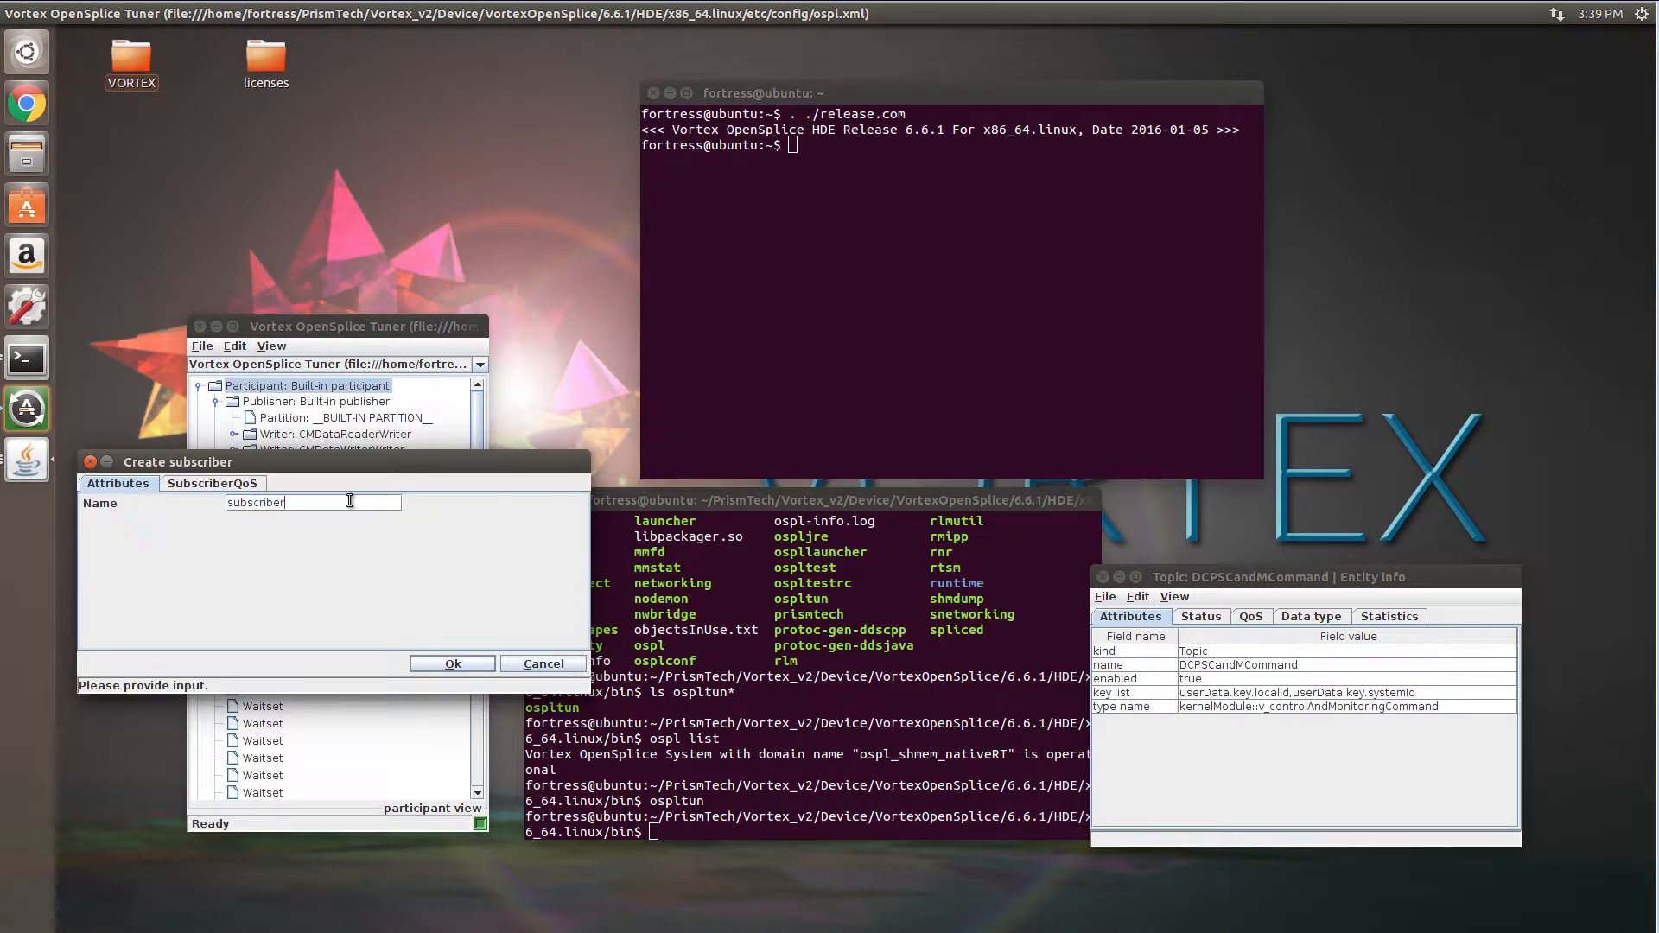
key("Return")
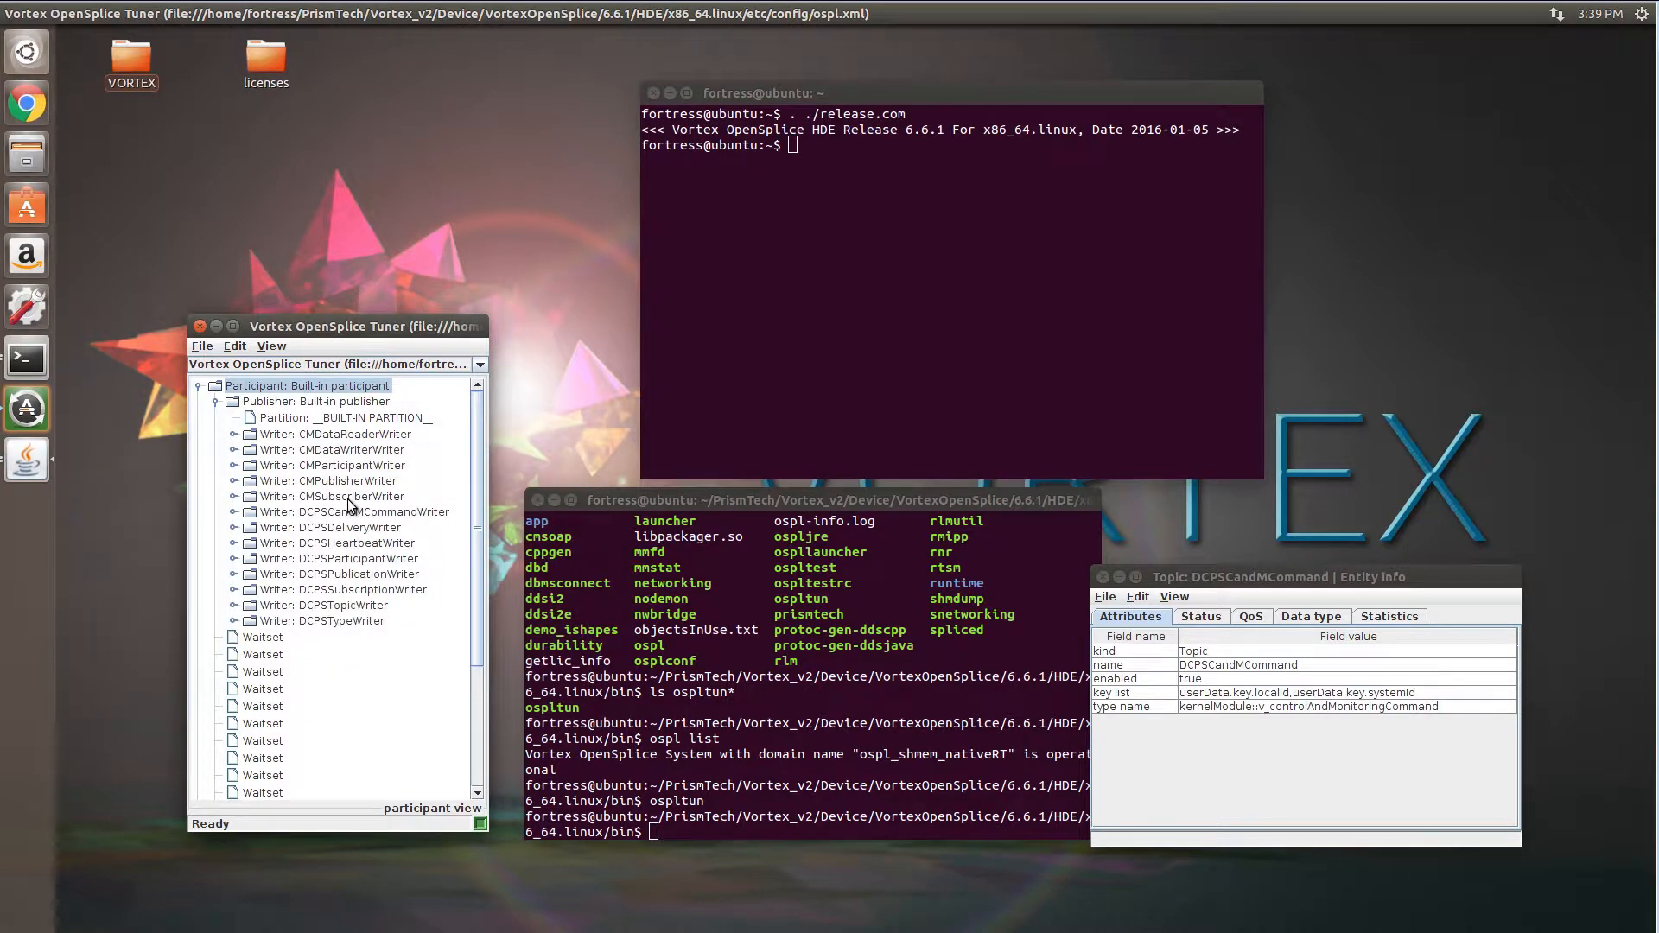
Create a reader named readerNEW on subscriberNEW of the Vortex OpenSplice Tuner participant for the topic CMDataReader
left_click(217, 402)
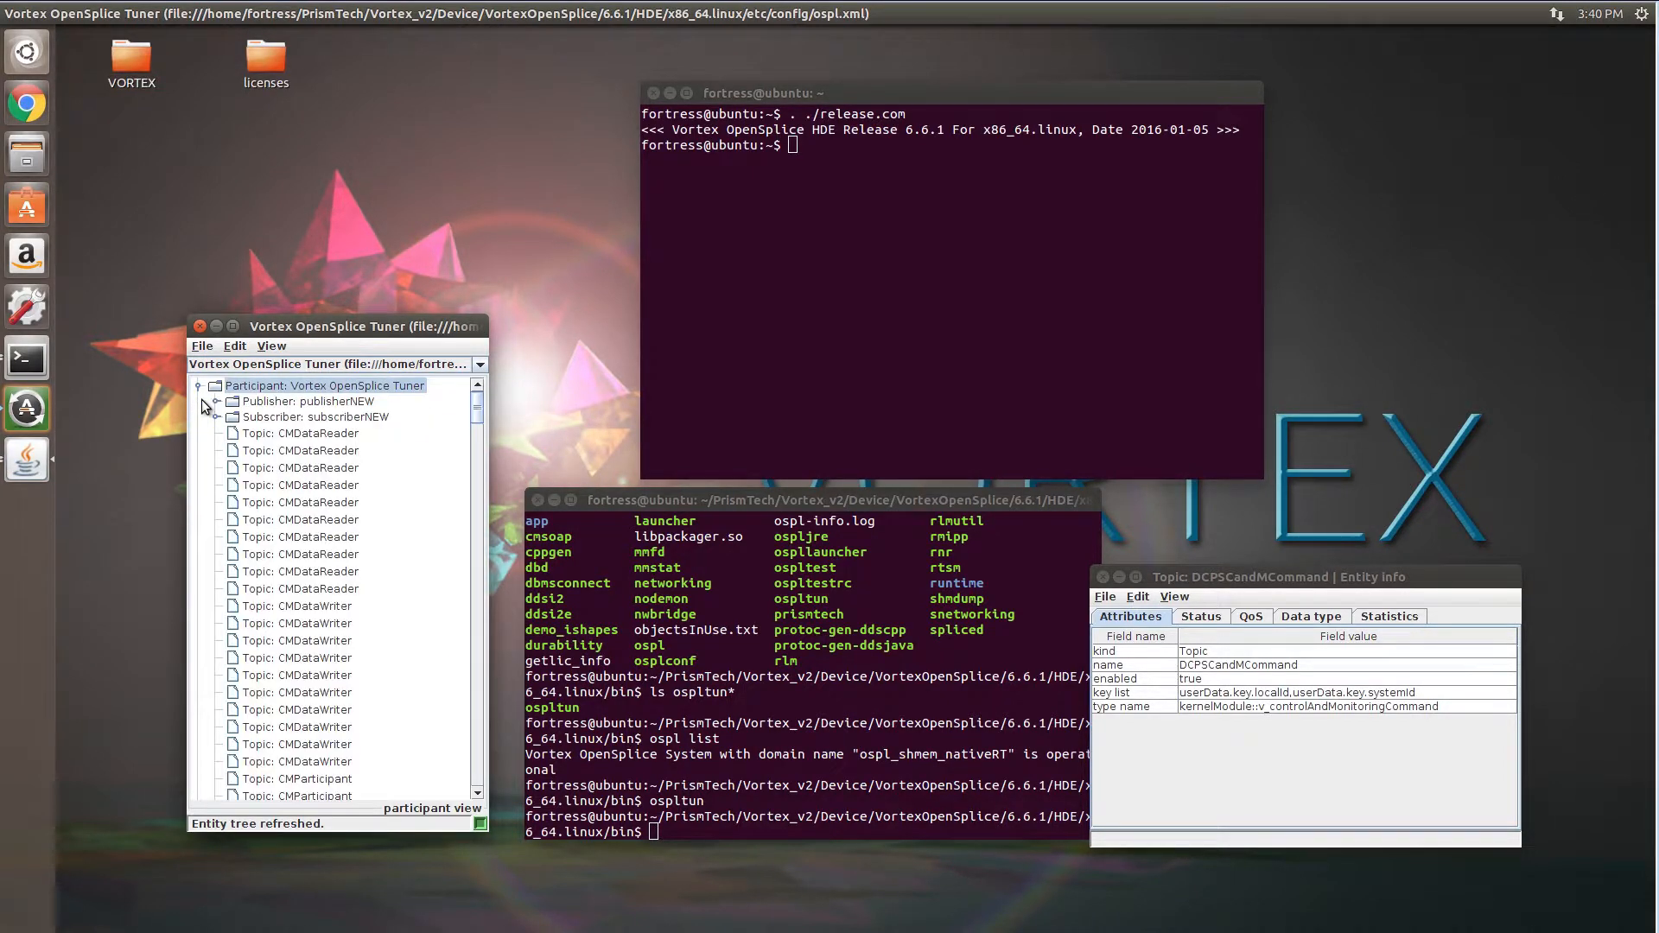
left_click(267, 418)
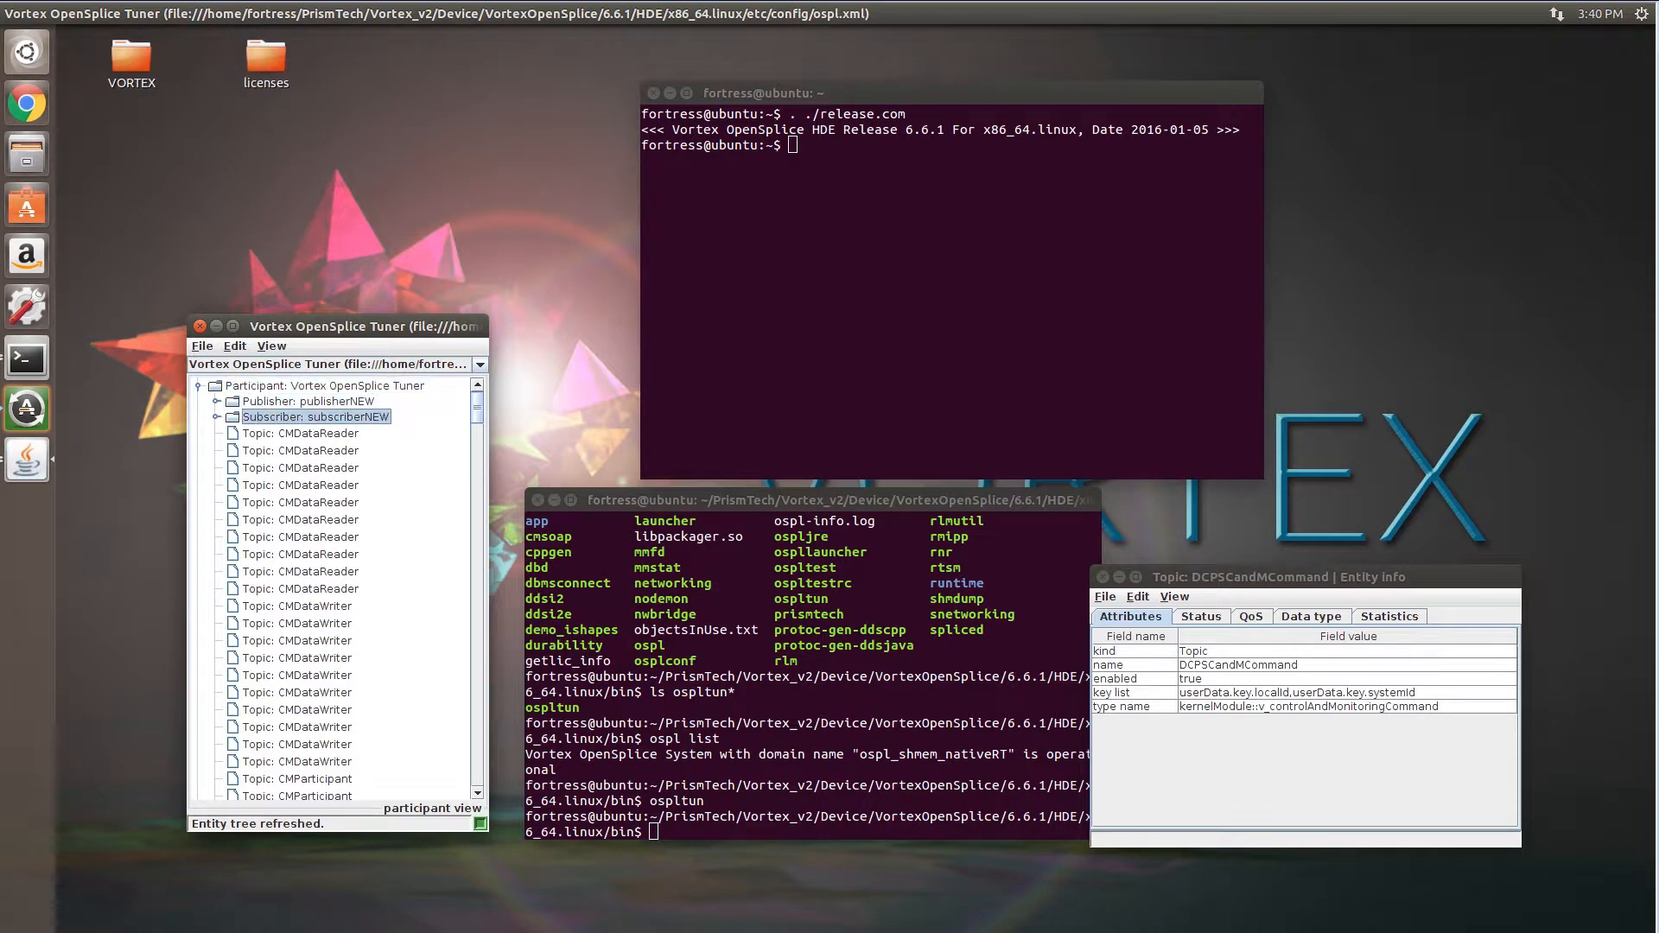
left_click(245, 351)
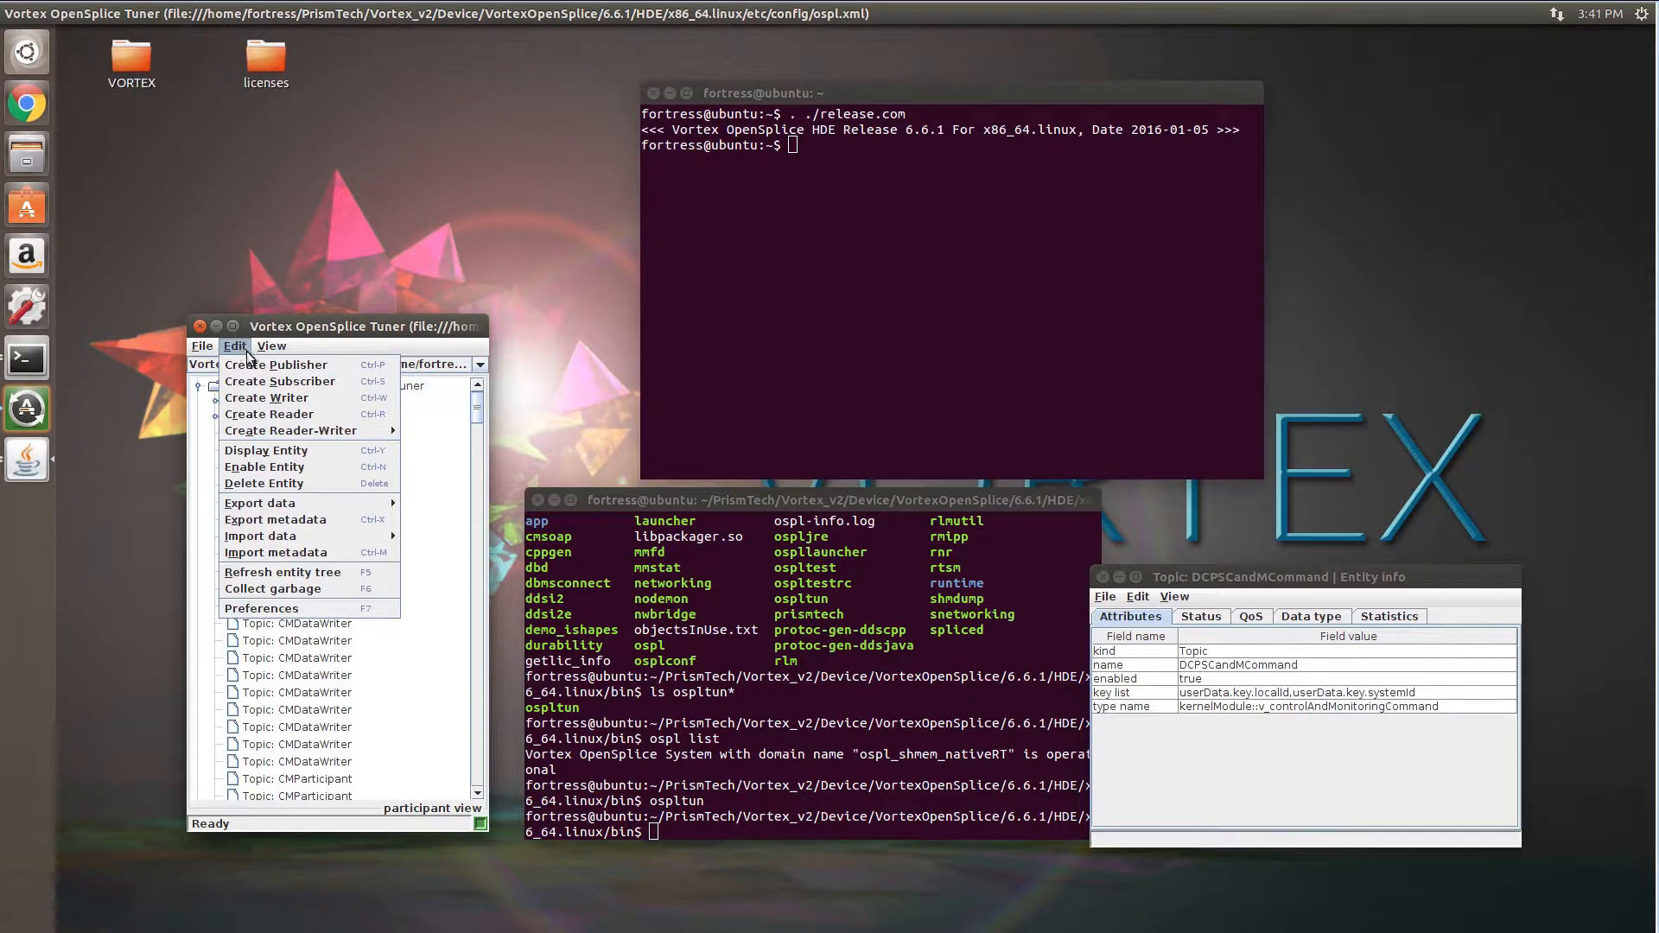
left_click(271, 418)
left_click(293, 371)
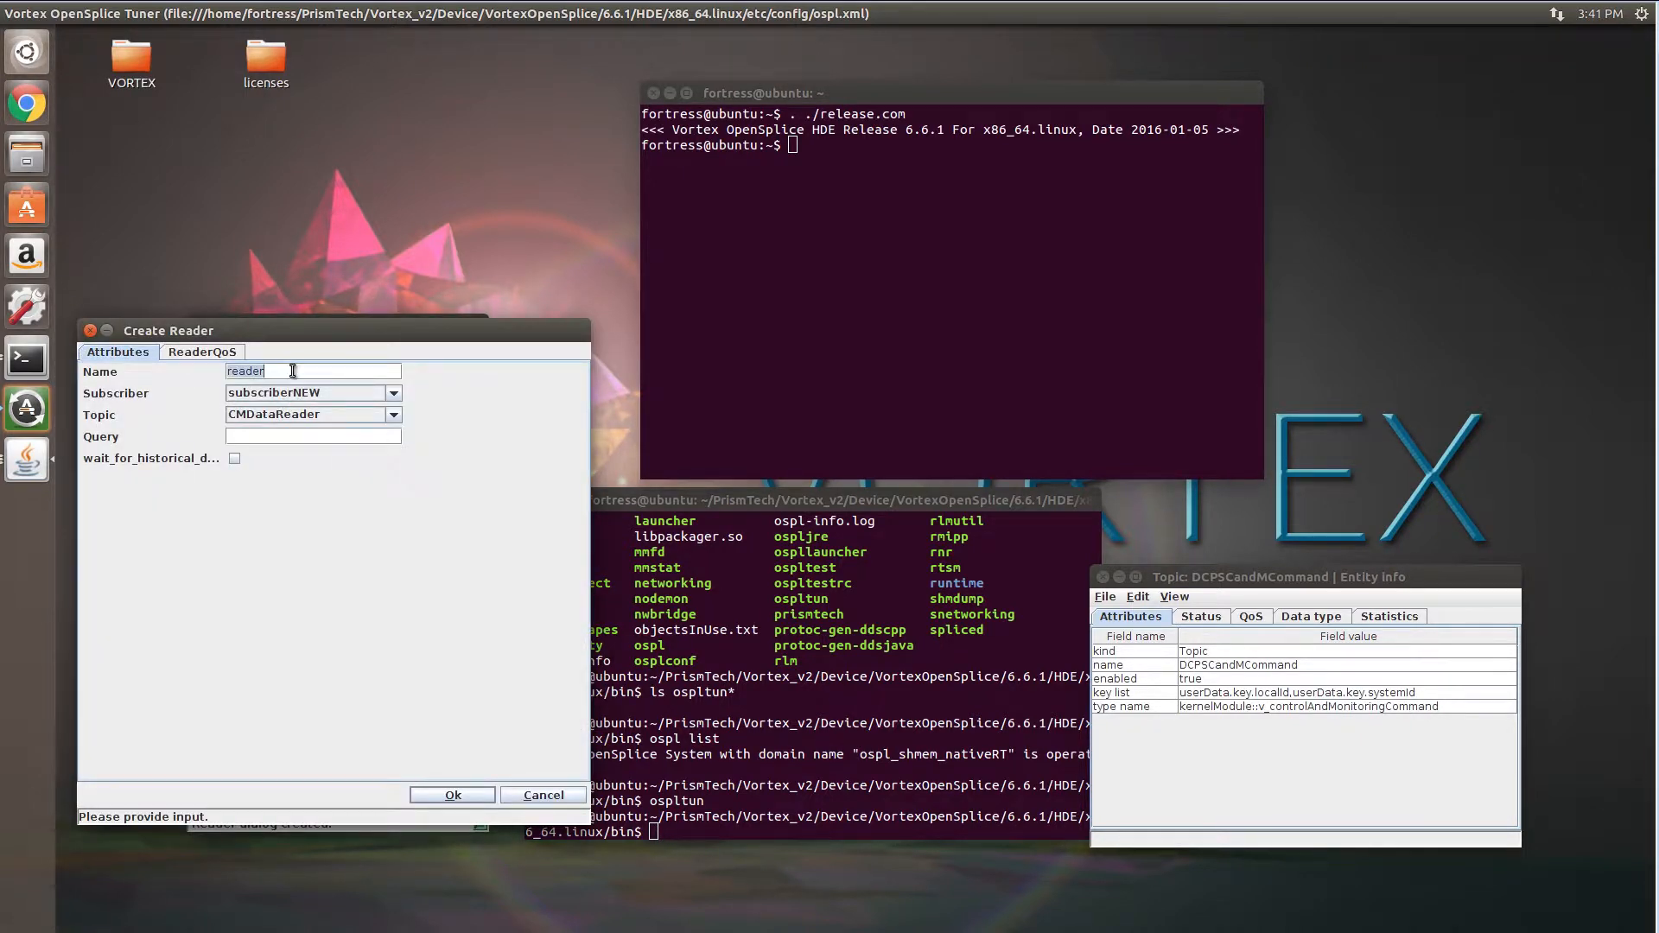
left_click(301, 371)
type("NEW")
left_click(448, 790)
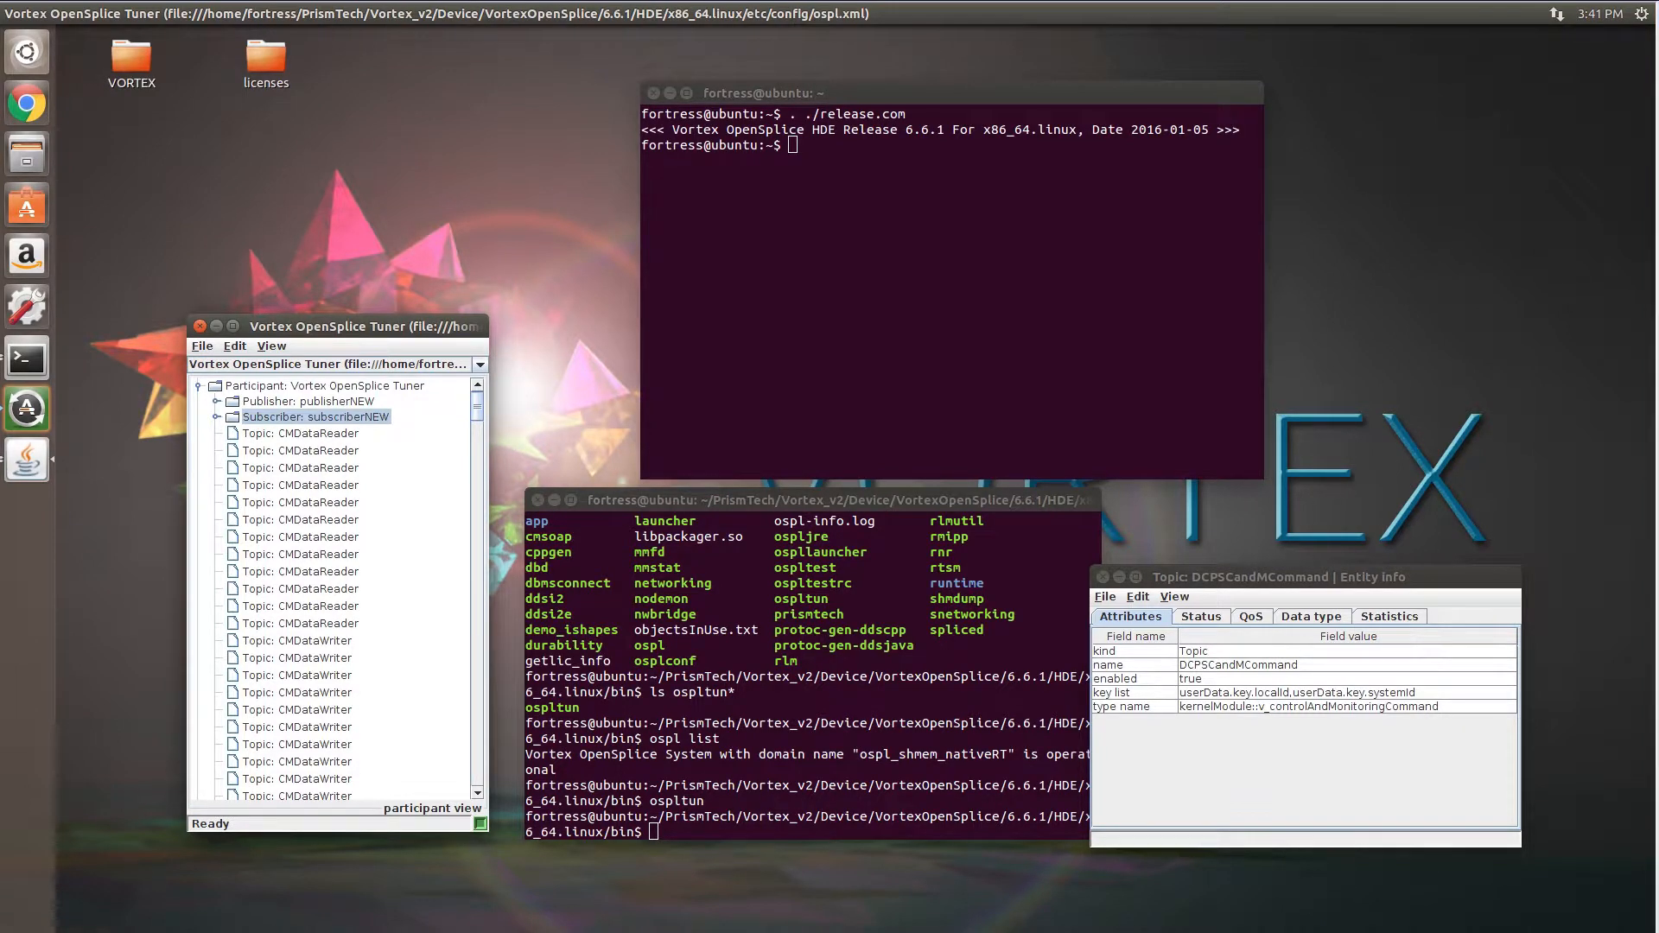
Expand subscriberNEW, open the entity info of the readerNEW data reader, and collapse the Vortex OpenSplice Tuner participant
left_click(216, 417)
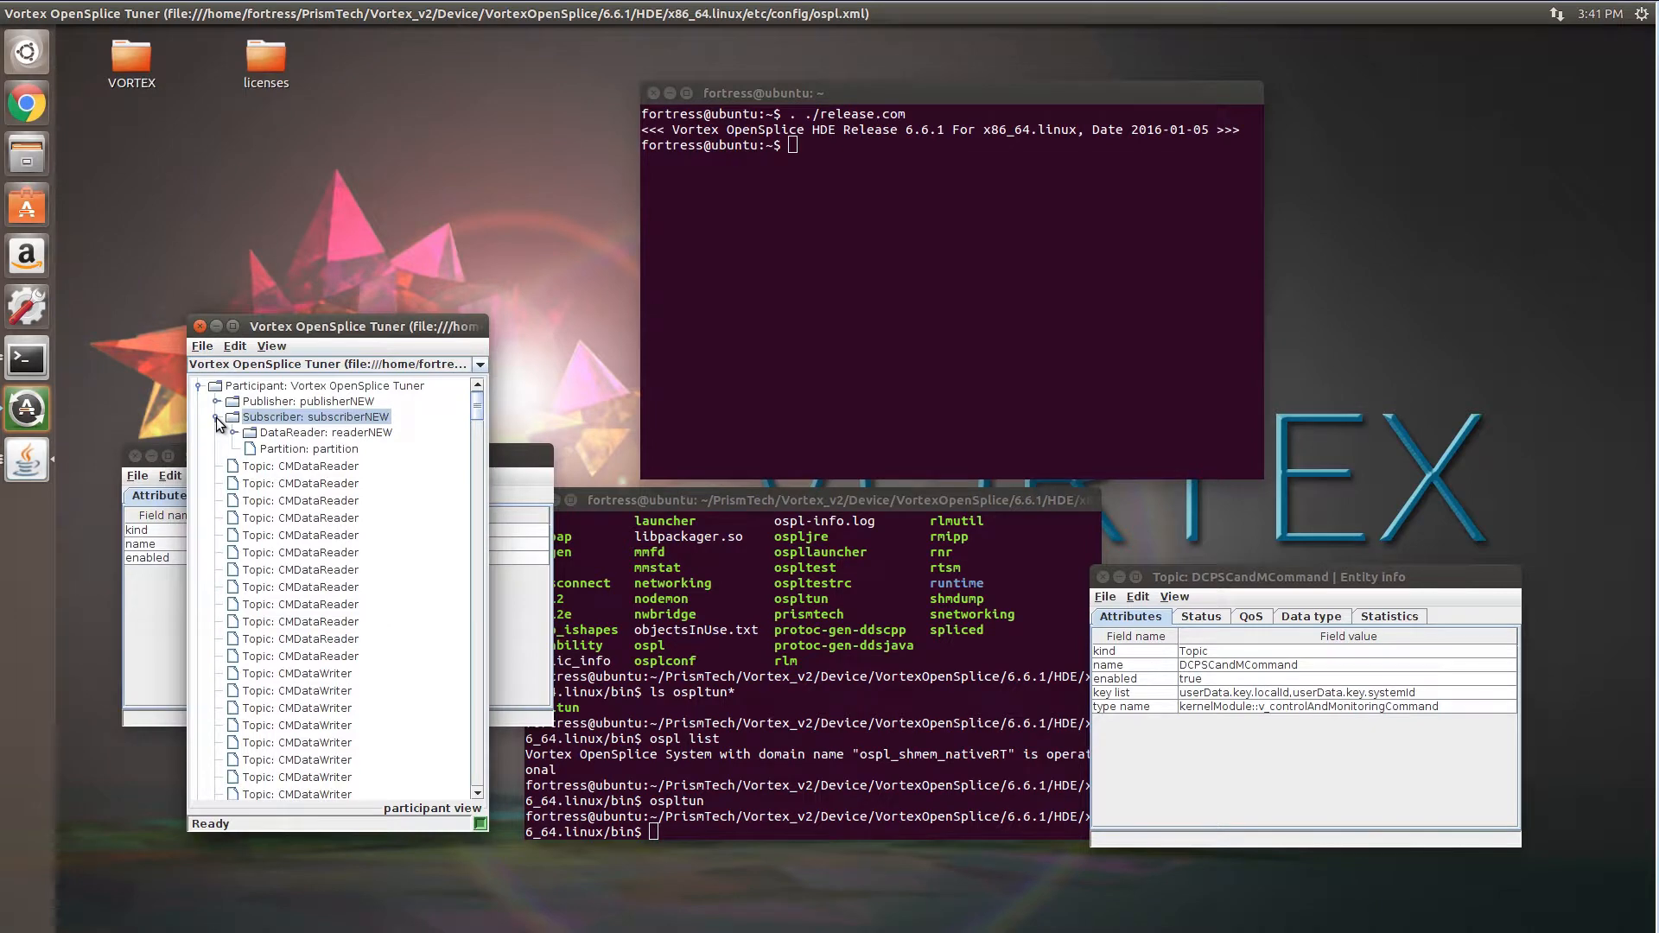
double_click(279, 433)
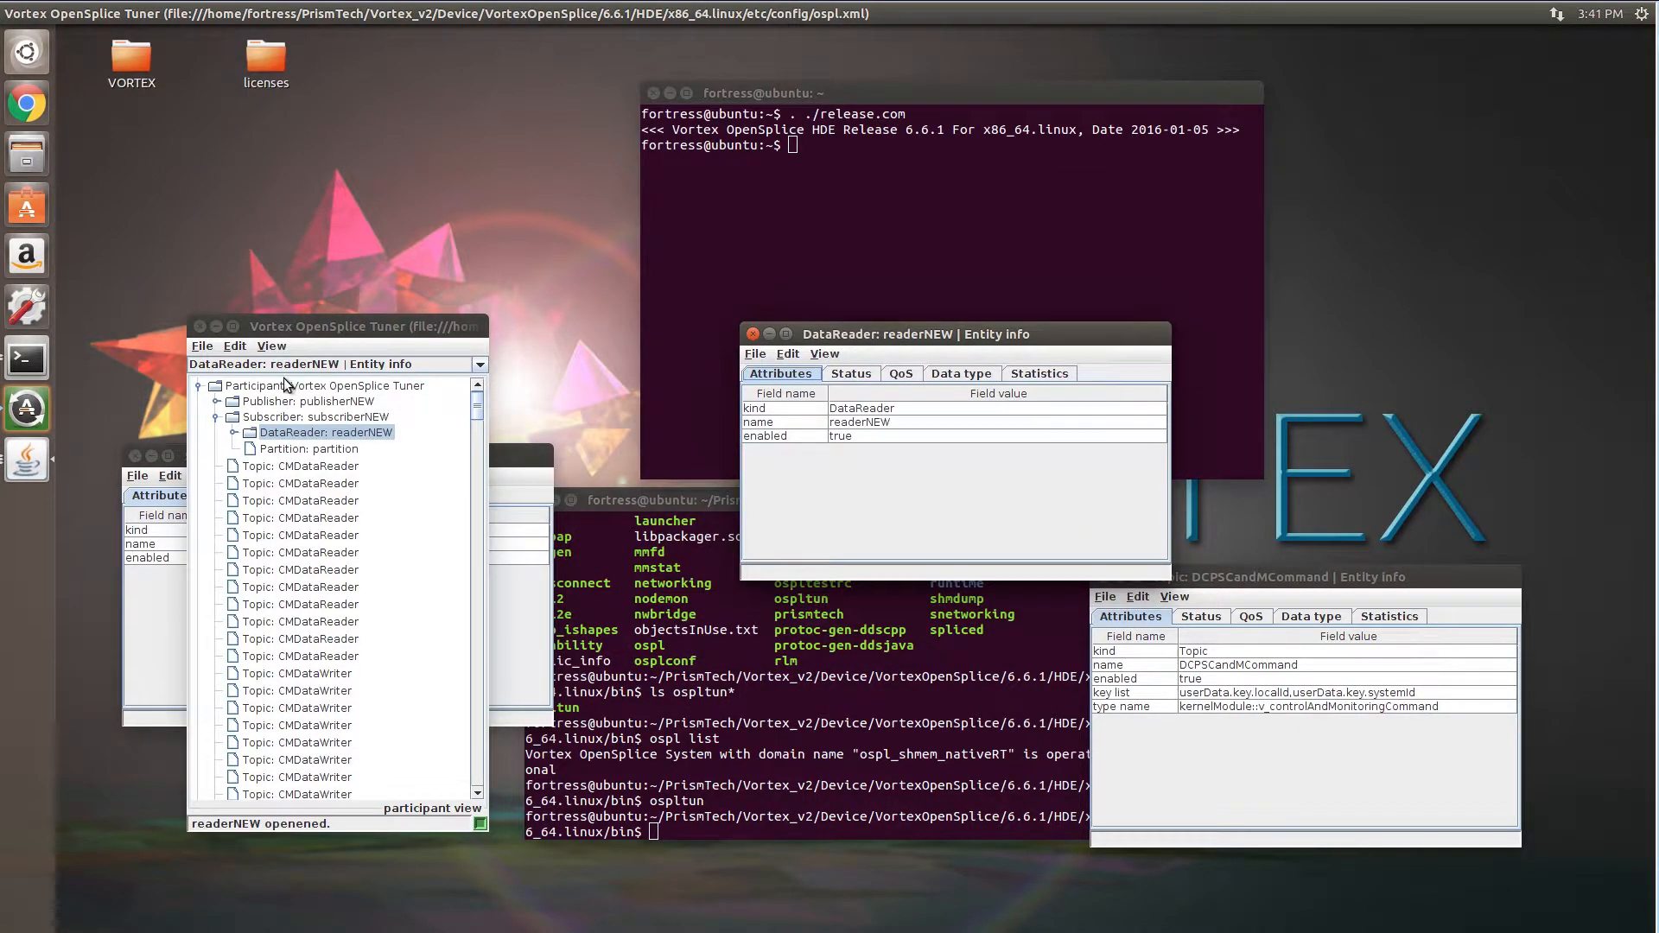
left_click(198, 386)
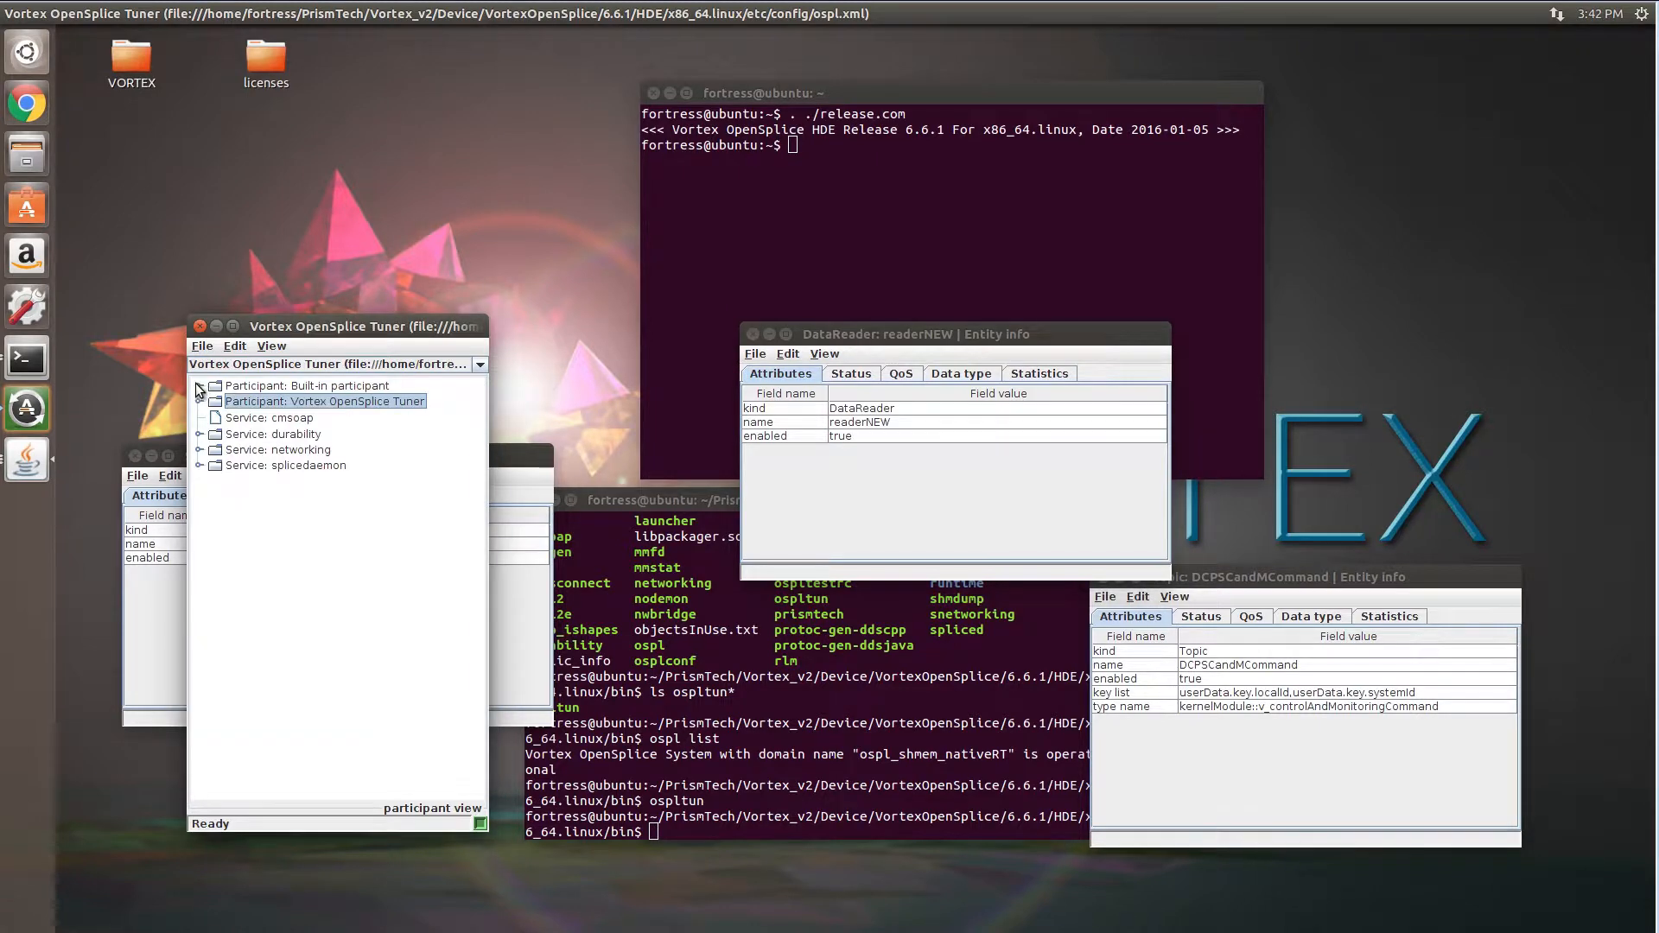
Switch the tuner to the topic view and move the readerNEW info window down to uncover the upper terminal
left_click(271, 347)
mouse_move(251, 350)
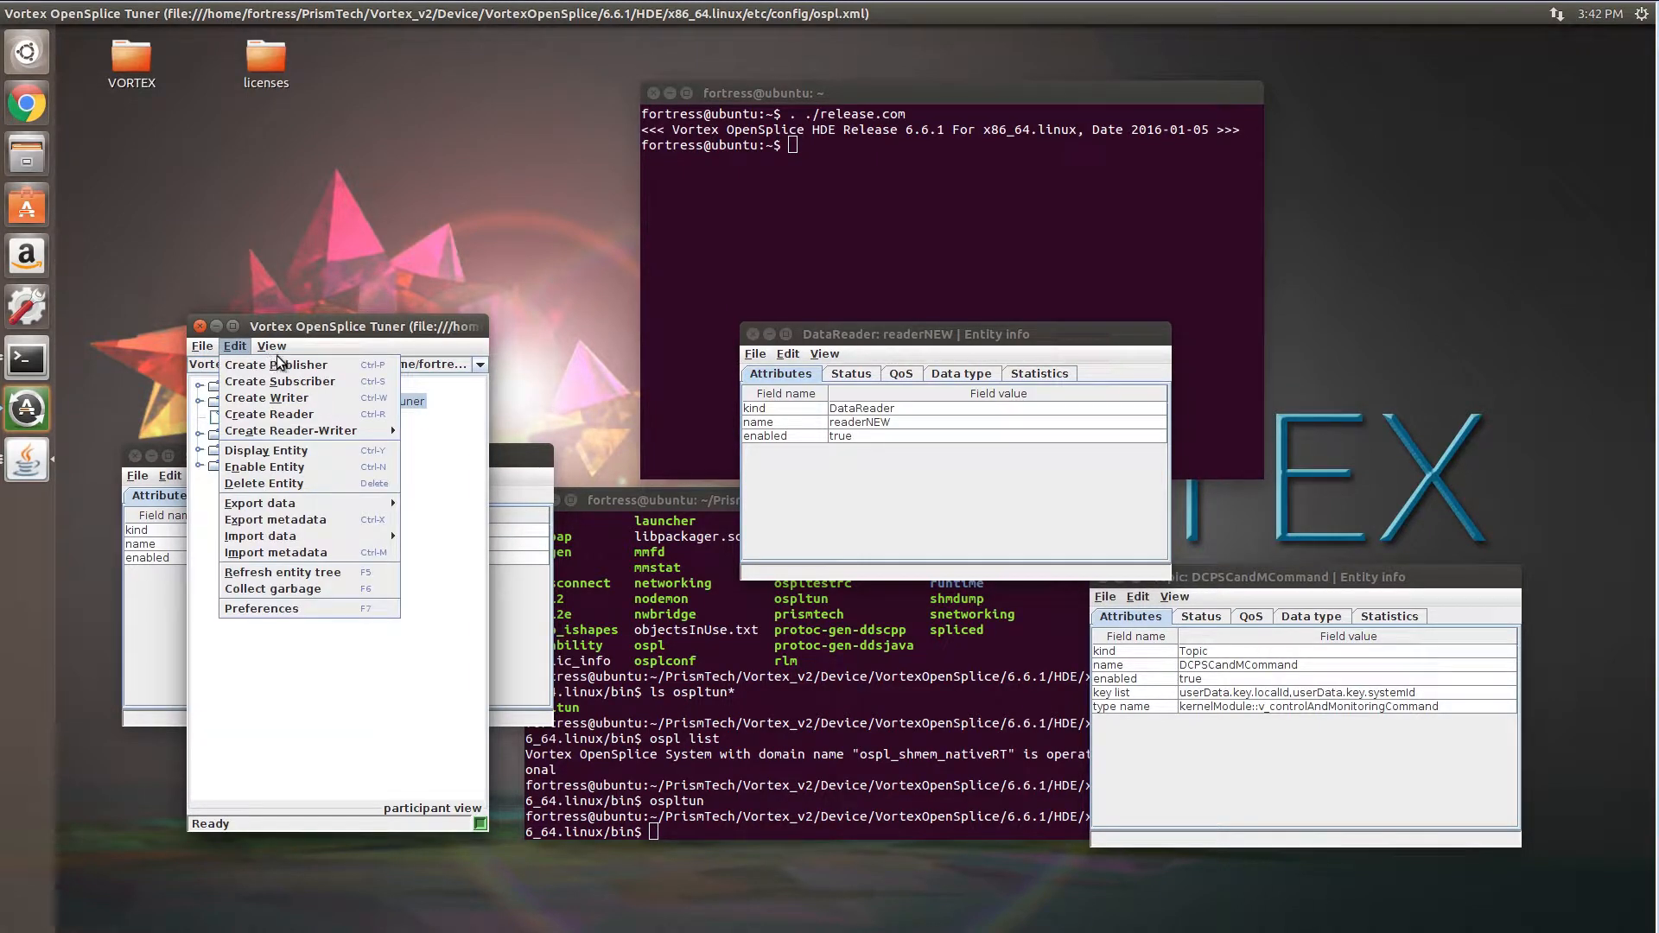
left_click(288, 381)
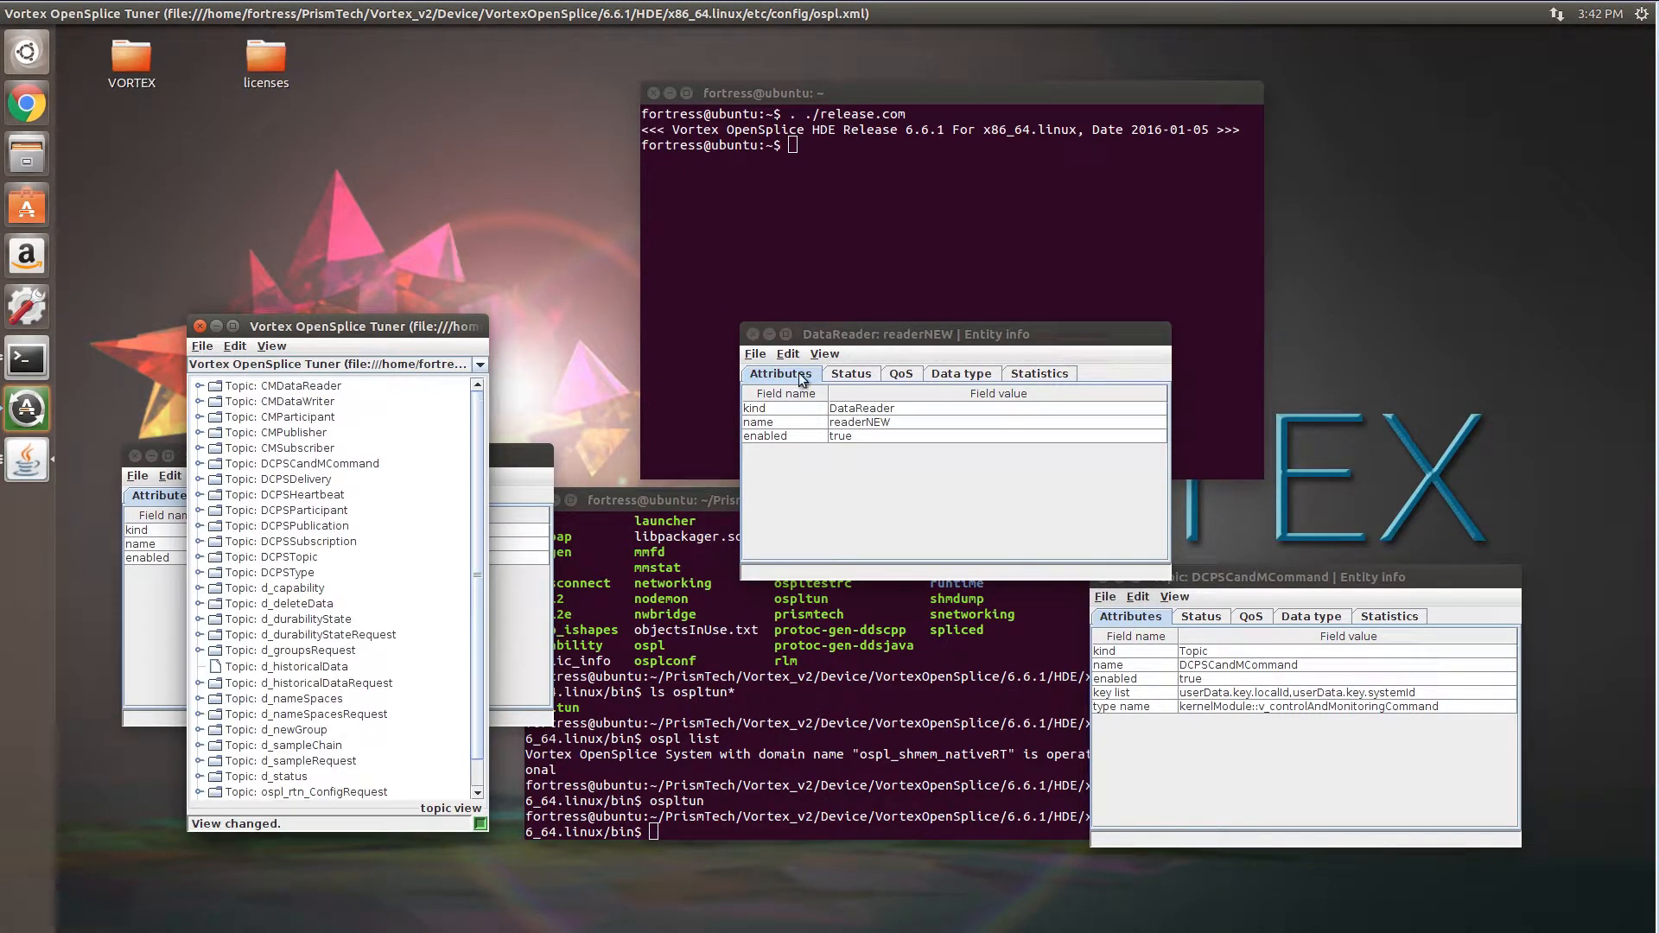
left_click_drag(858, 342, 863, 570)
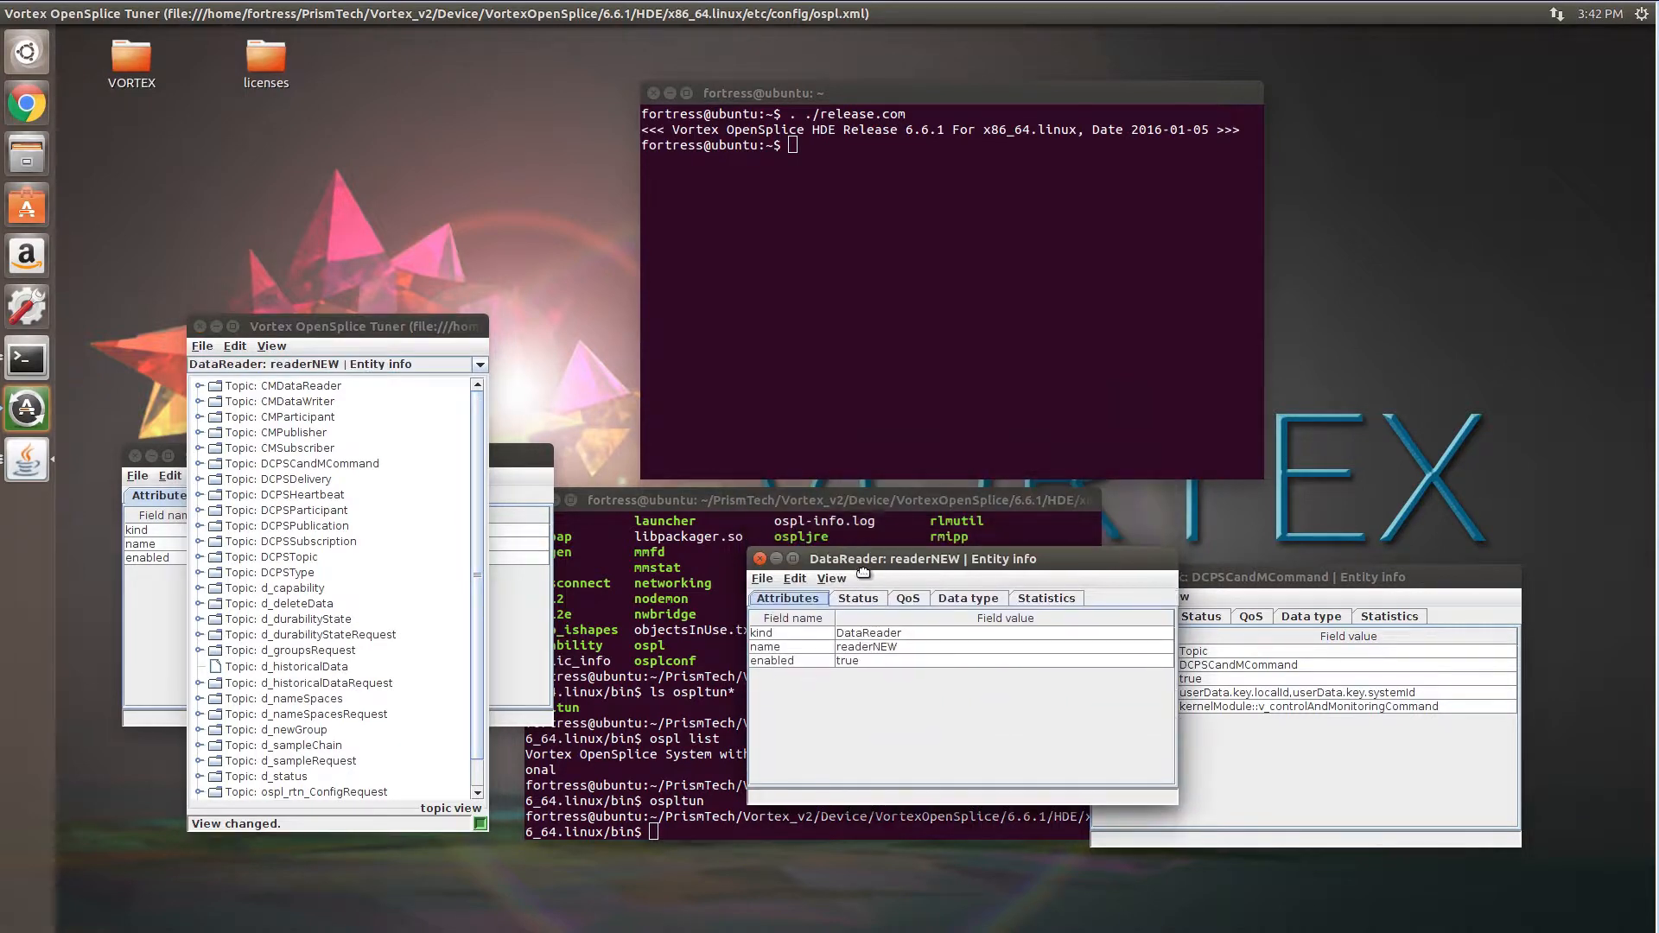
Switch to the upper terminal and change to $OSPL_HOME, and from there to the examples/dcps/ directory
left_click(845, 274)
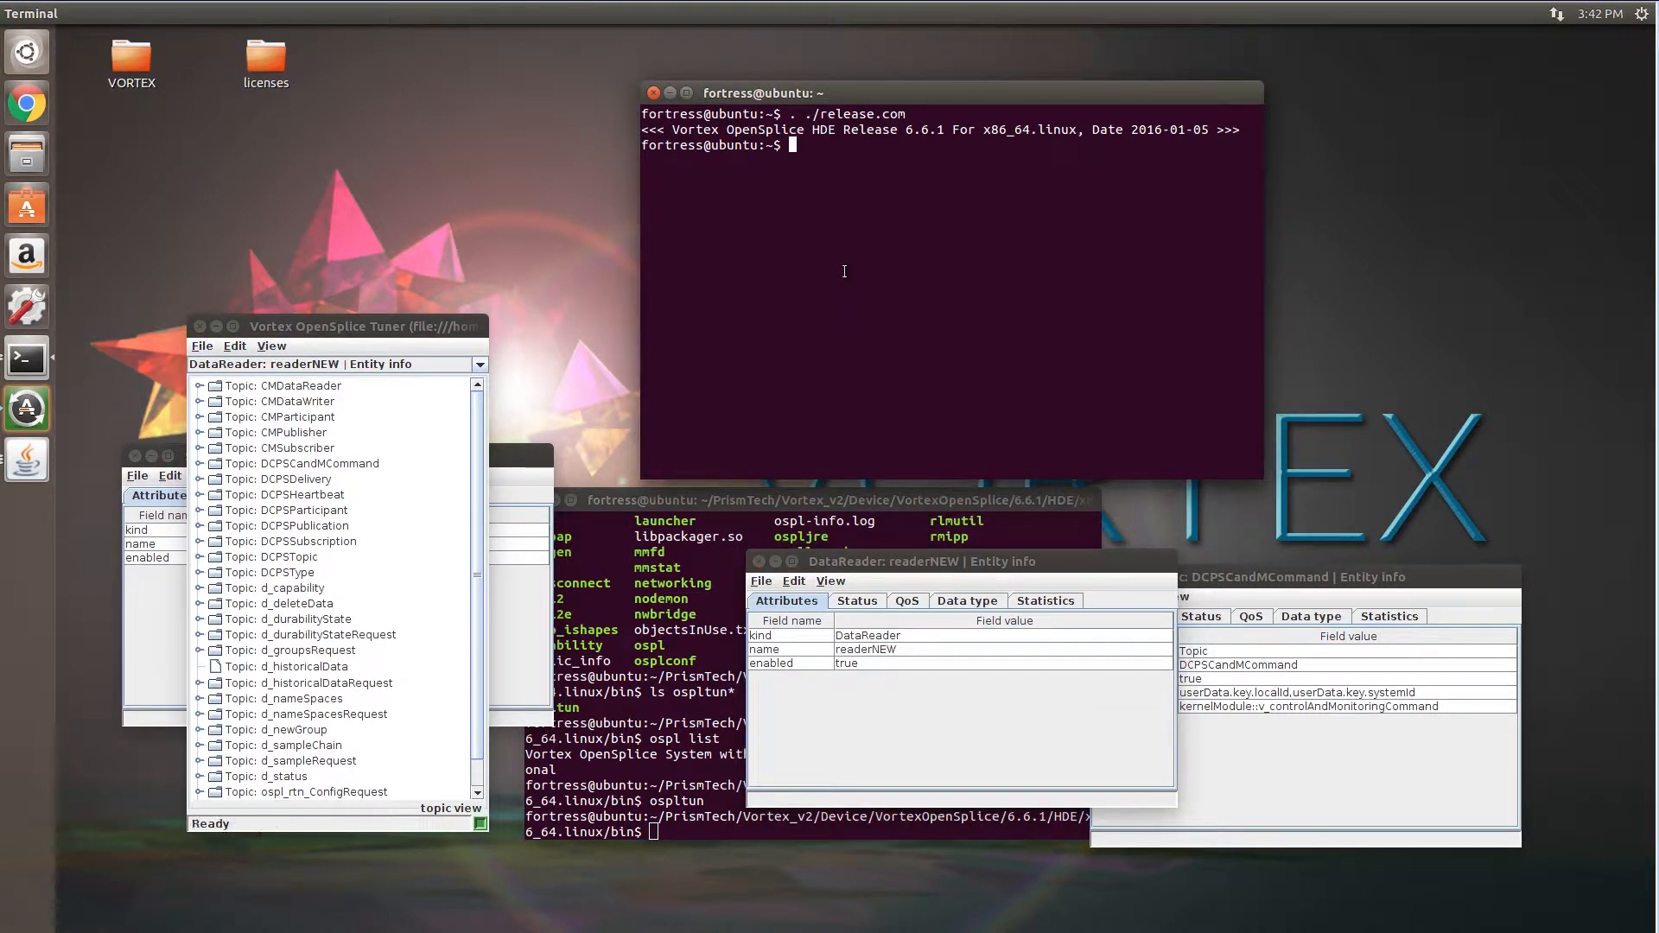
type("cd $OSPL_HOME")
key("Return")
type("cd examples/dcps/")
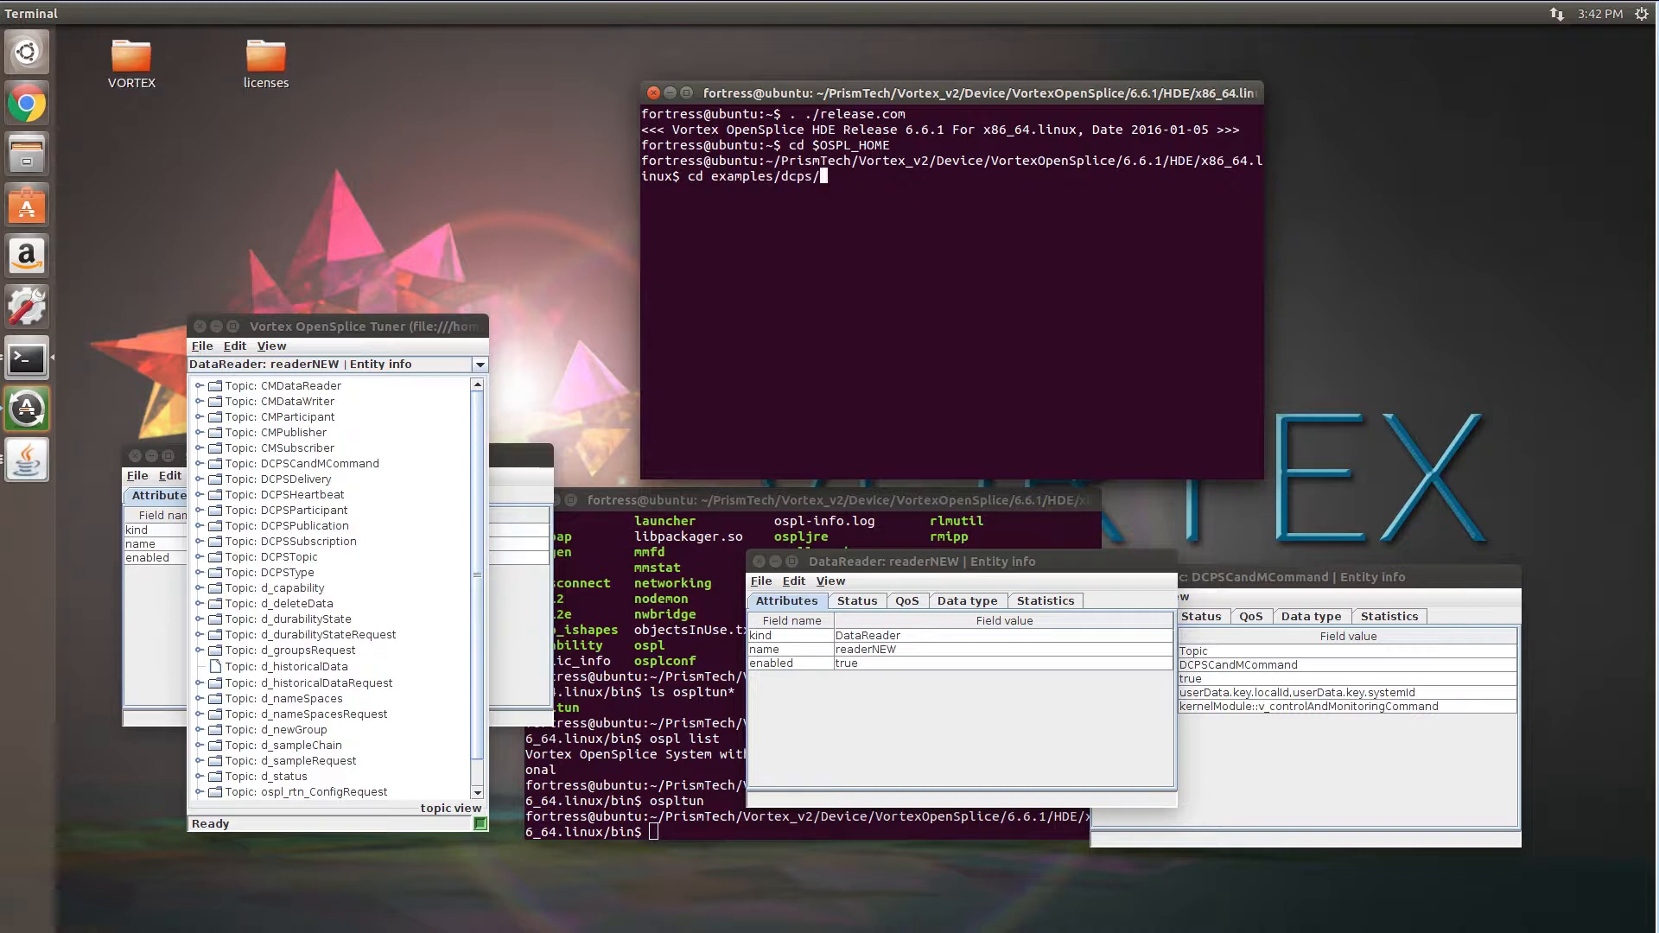
key("Return")
List the DCPS examples and change into the PingPong/ directory
type("ls")
key("Return")
type("cd Pi")
key("Tab")
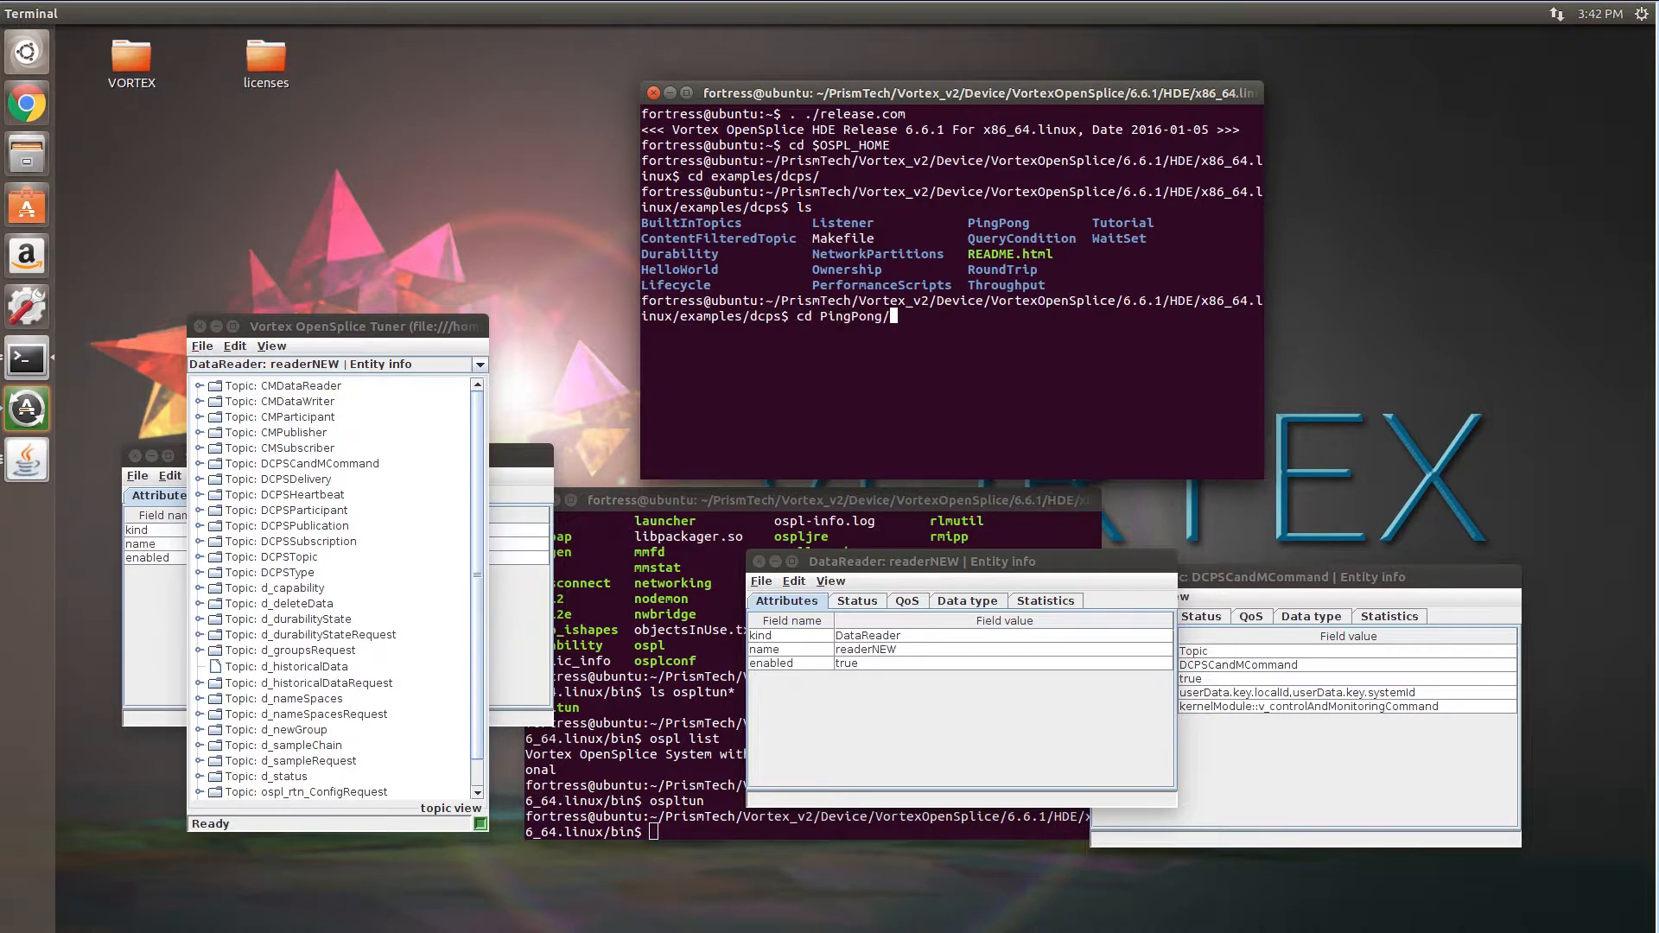
key("Return")
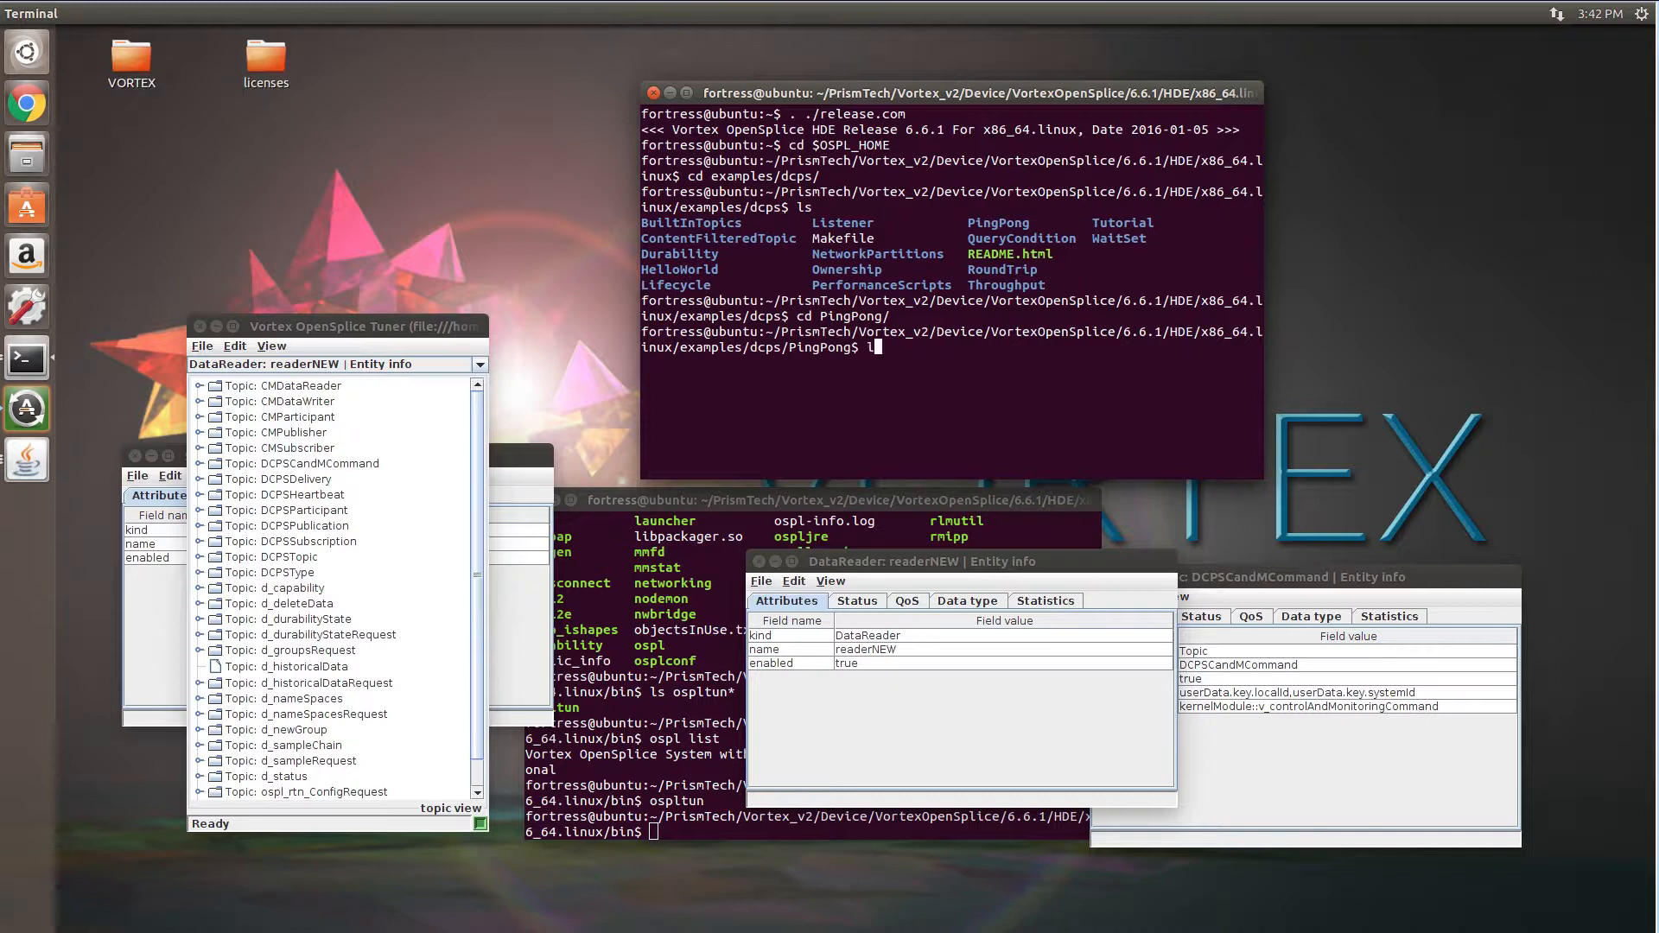
List the PingPong directory's contents and change into its c directory and the standalone/ directory inside it
type("ls")
key("Return")
type("cd c")
key("Return")
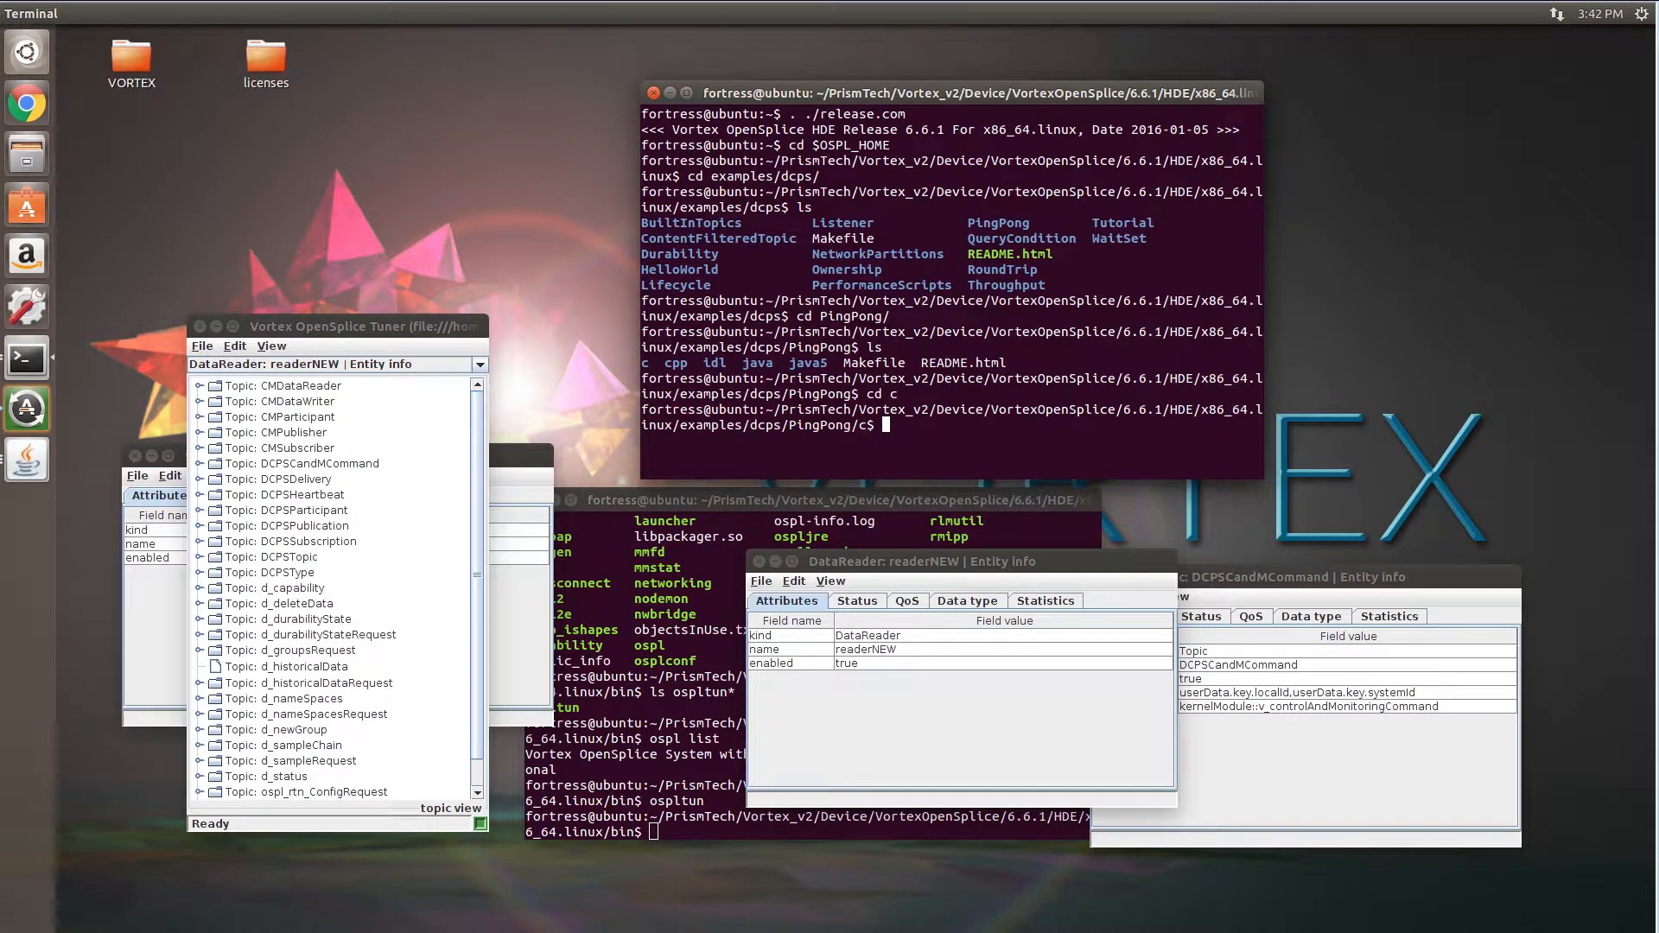
type("cd s")
key("Tab")
key("Return")
Extend the height of the tuner window and run the standalone PingPong example in the terminal with ./RUN
type("./RUM")
key("BackSpace")
type("N")
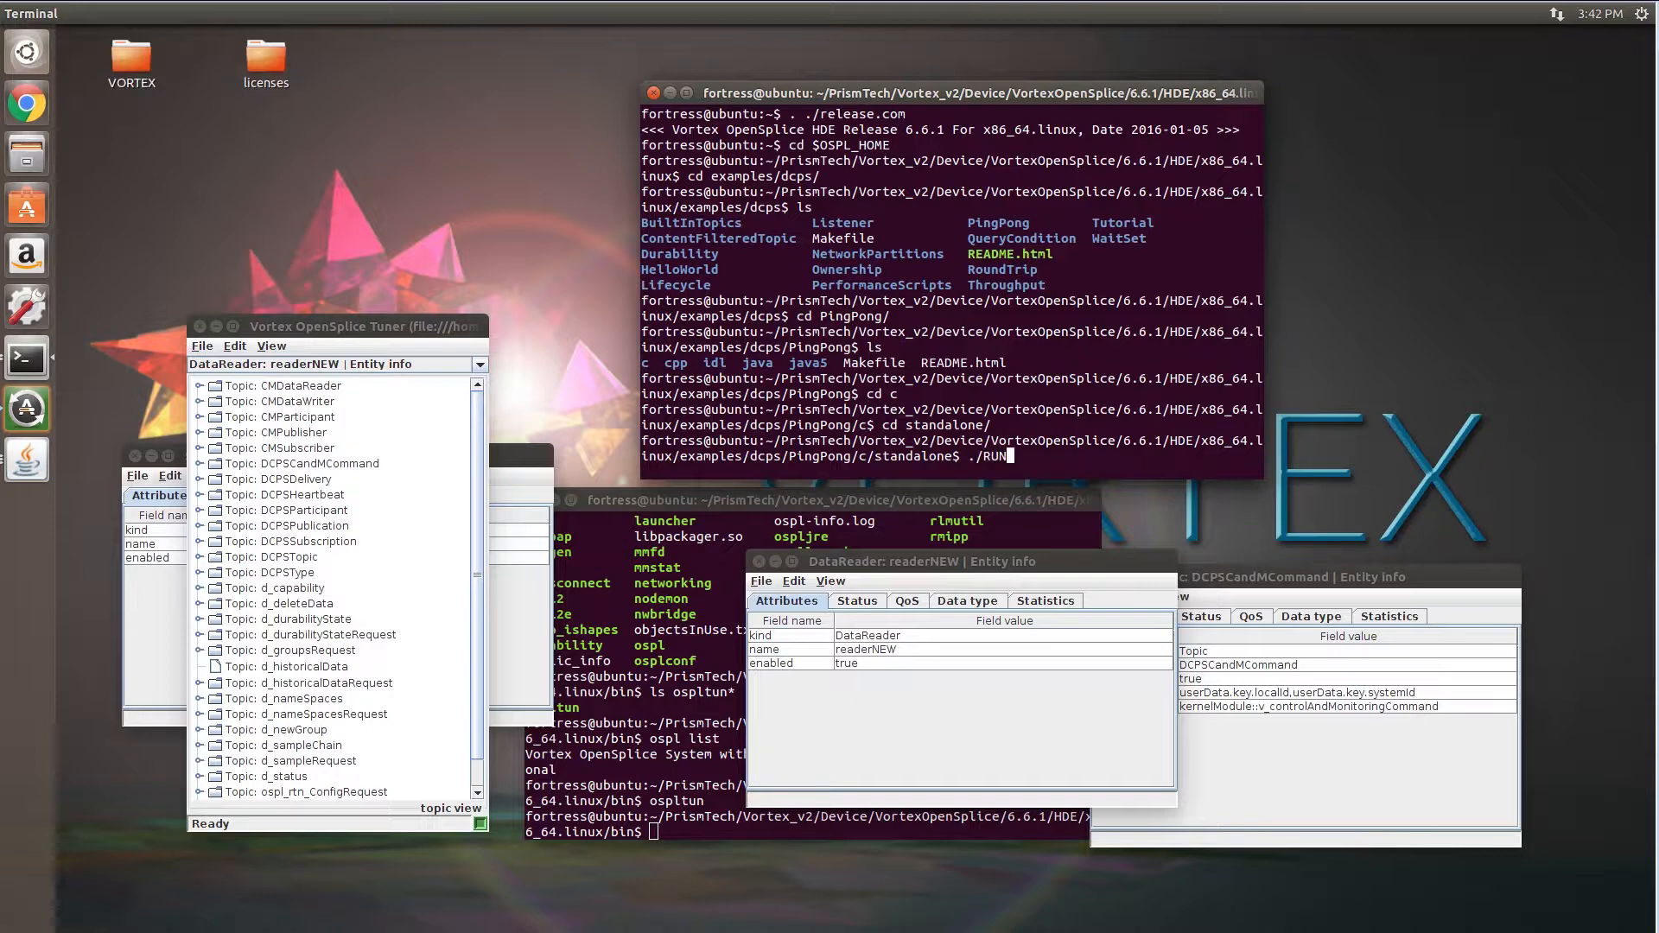
double_click(414, 324)
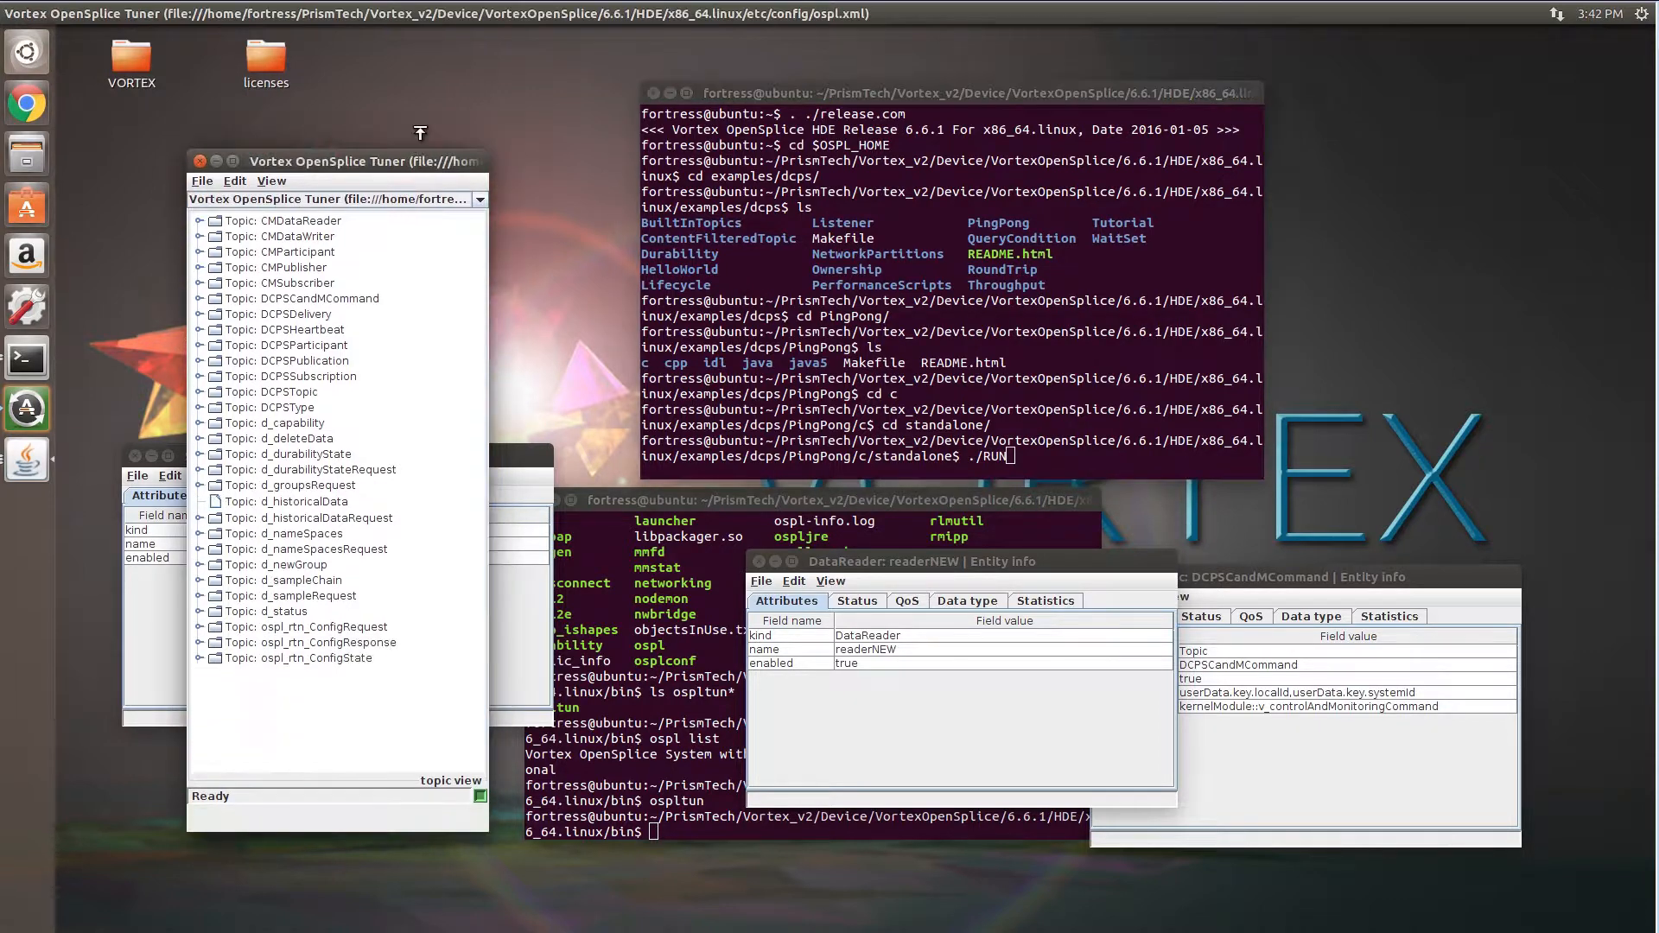
left_click(1046, 458)
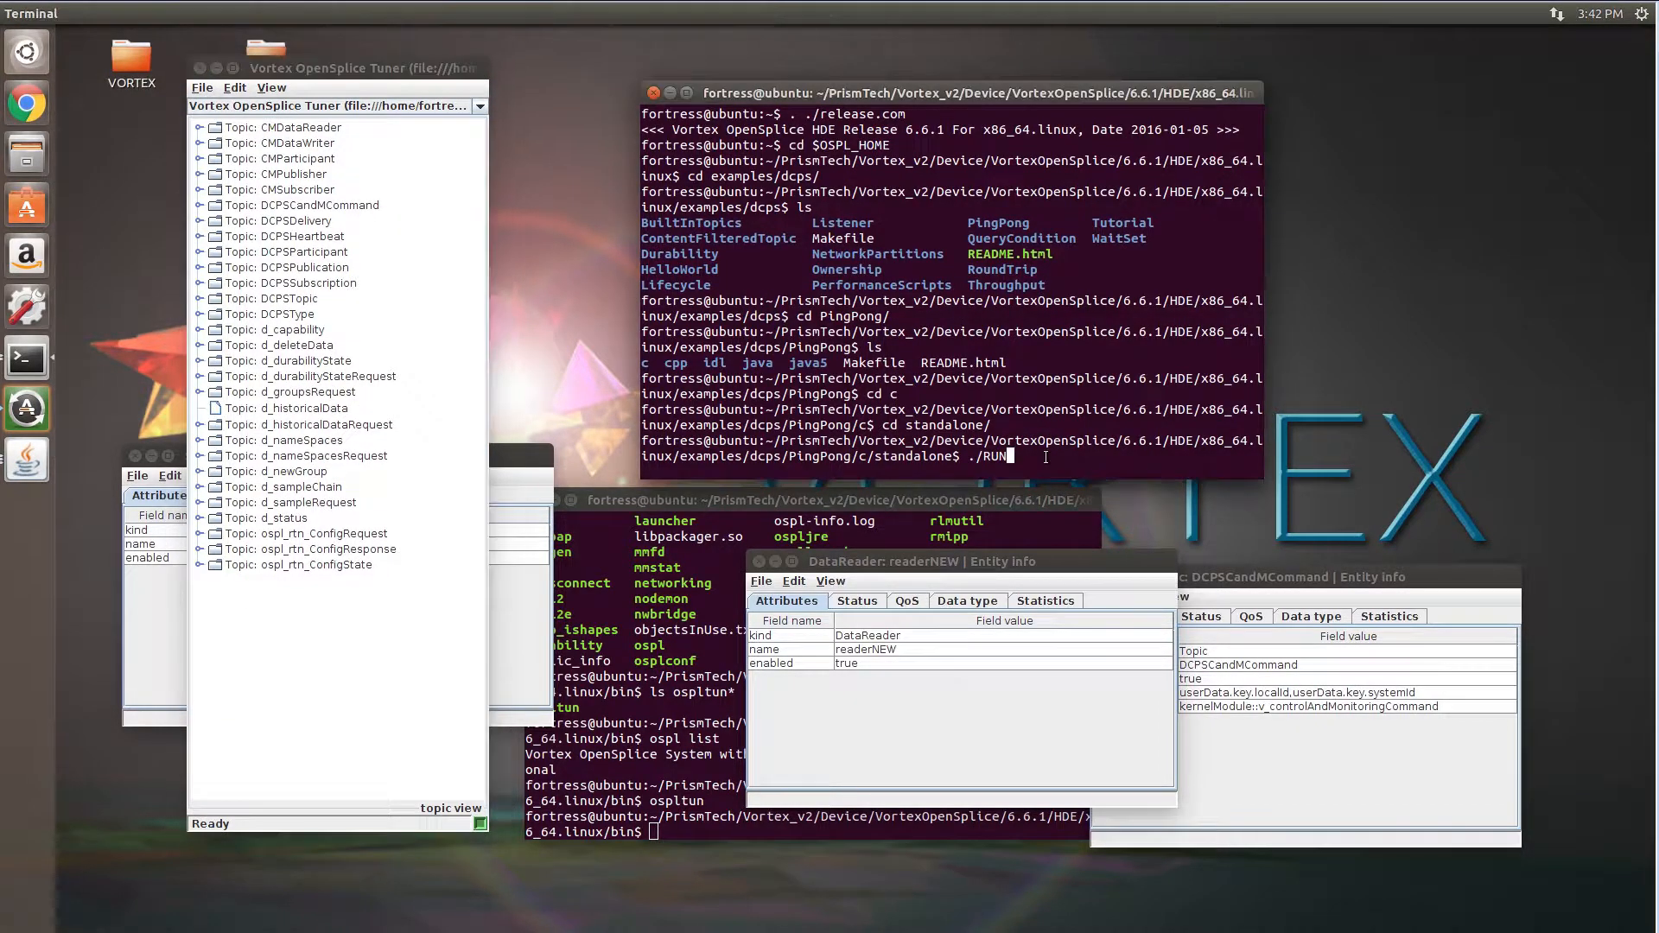
key("Return")
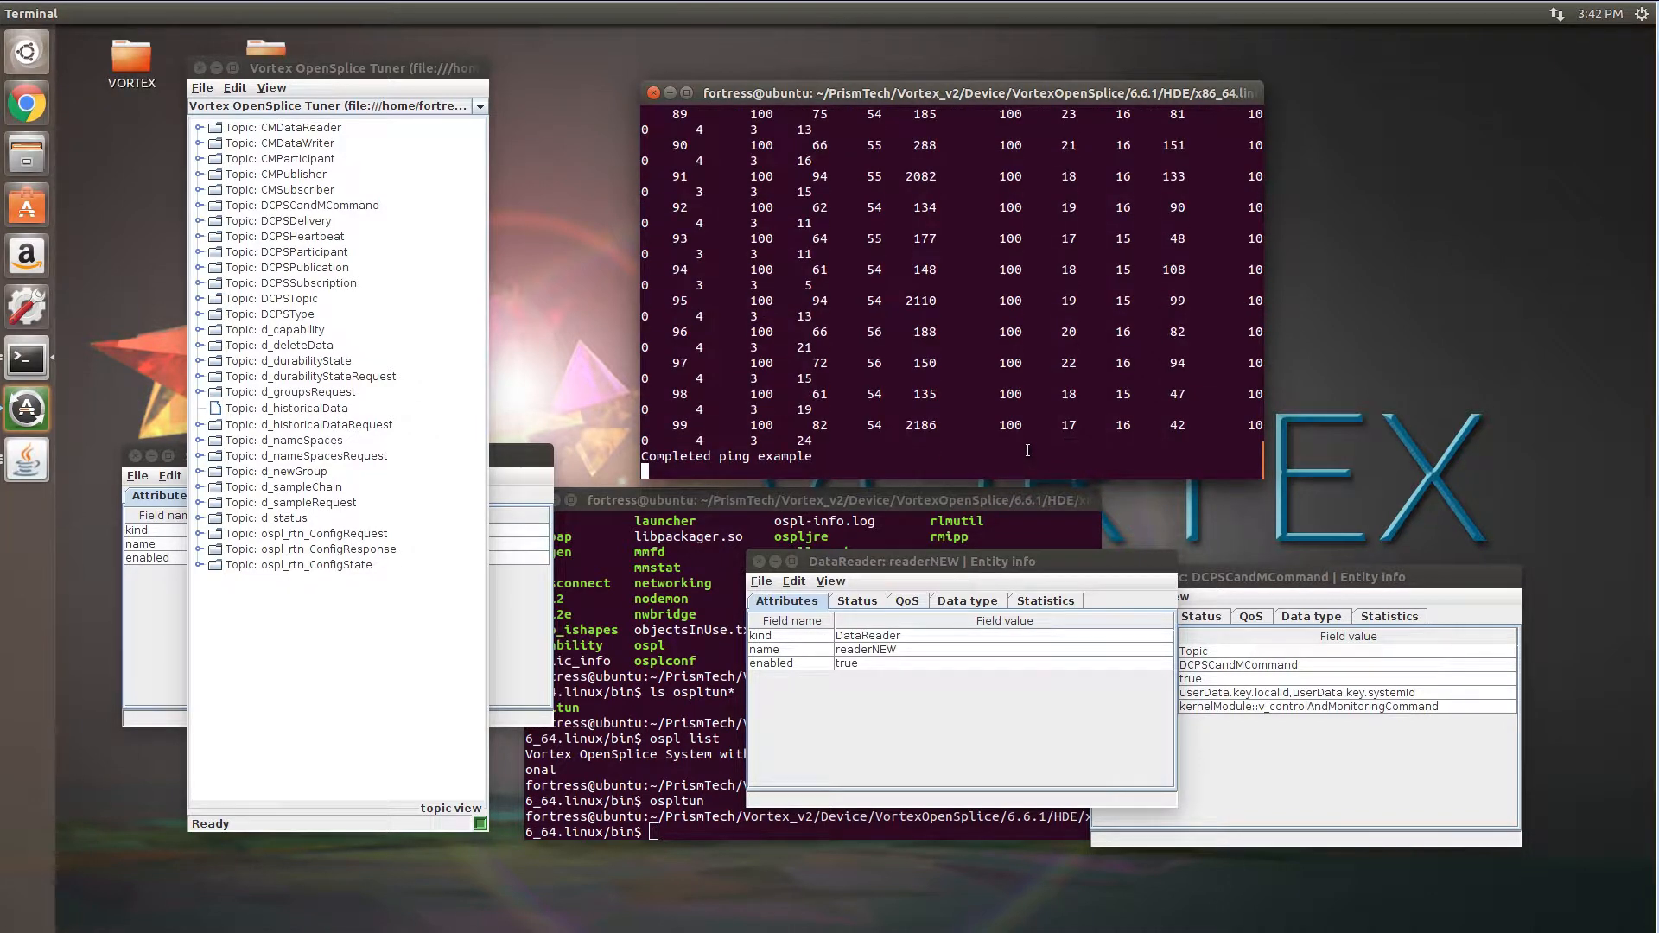
Refresh the tuner's entity tree and look over the PingPong topics from PP_array_topic to PP_string_topic
left_click(351, 636)
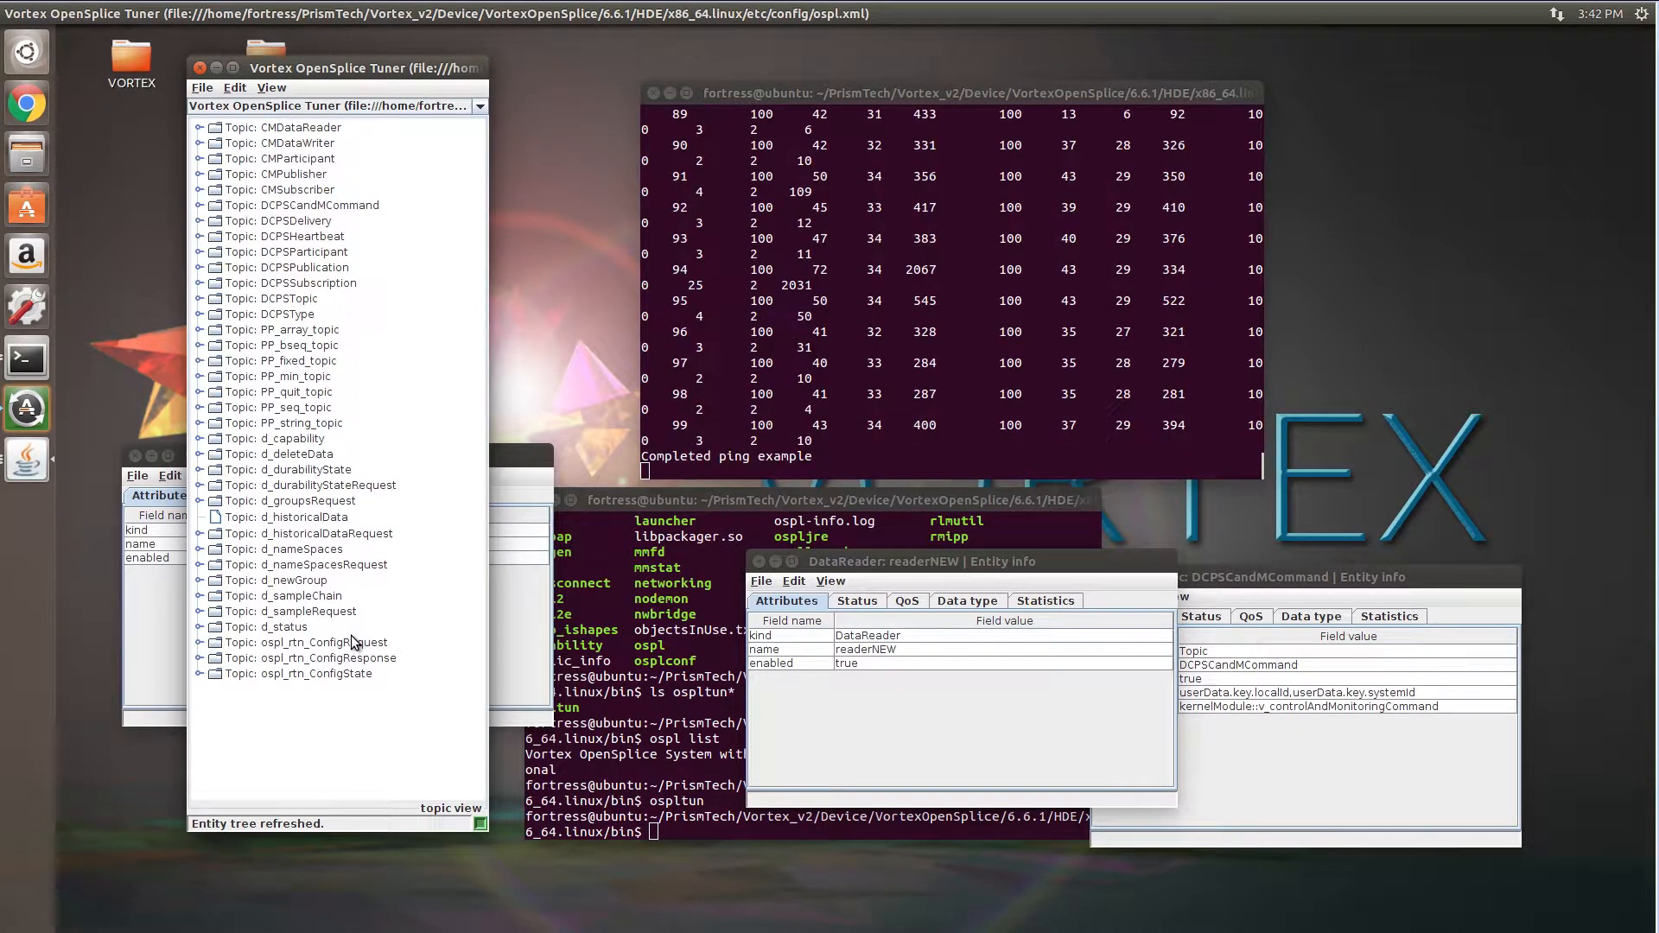
left_click(290, 332)
left_click(285, 426)
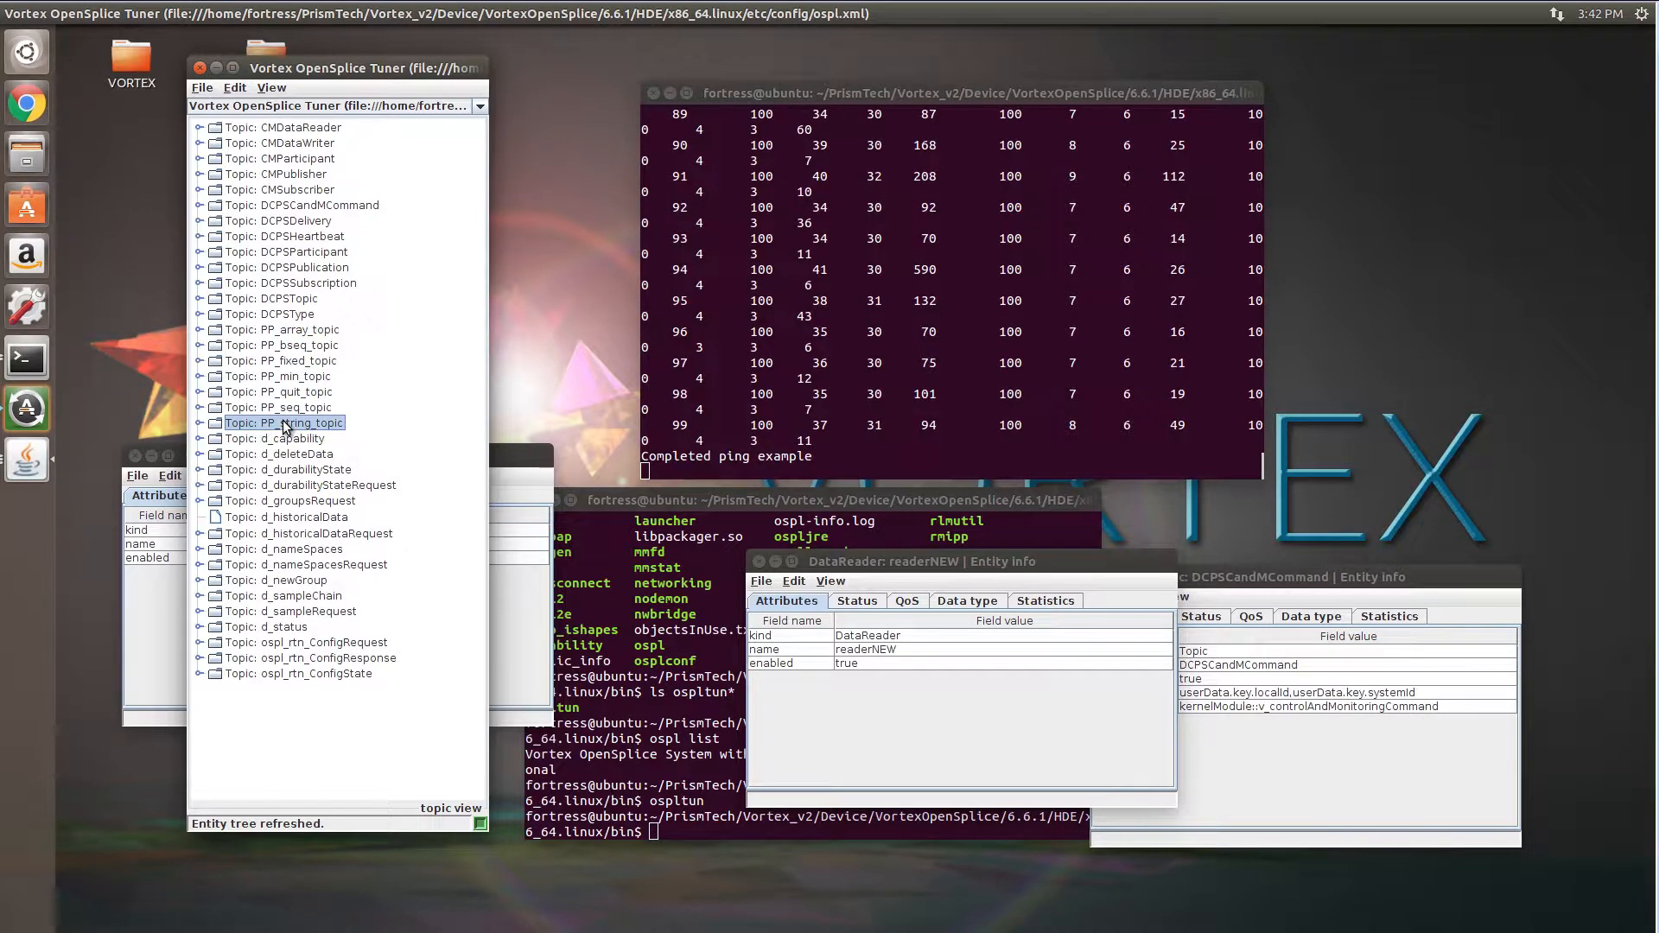